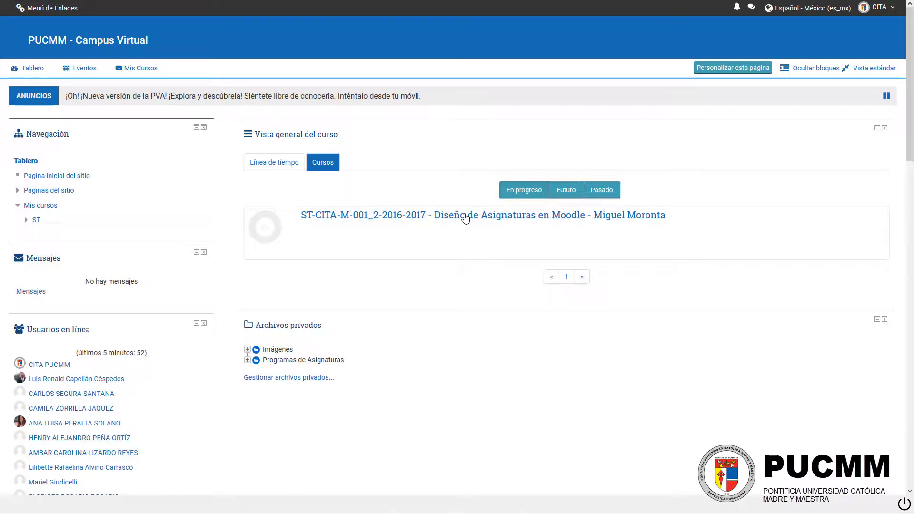
- Open the question bank's category management page in the Diseño de Asignaturas en Moodle course
{"action": "left_click", "coordinate": [466, 219]}
{"action": "scroll", "coordinate": [246, 262], "scroll_direction": "down", "scroll_amount": 15}
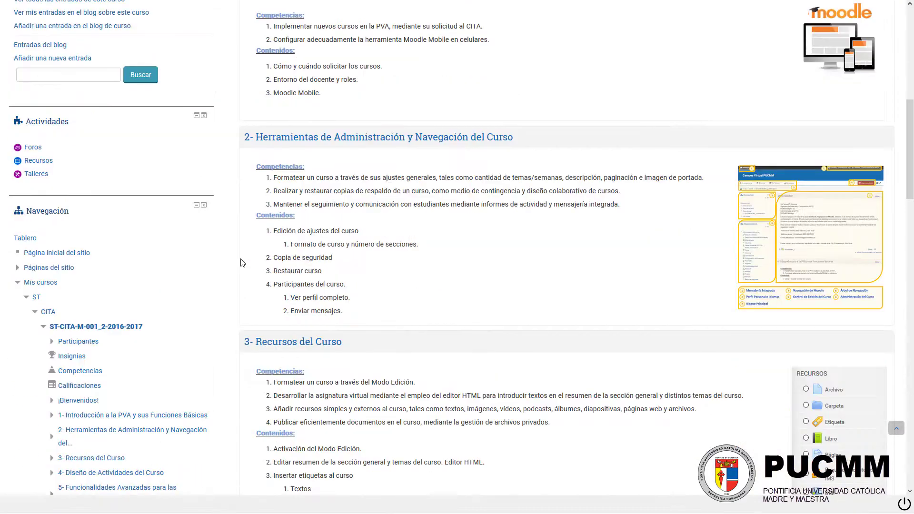
{"action": "scroll", "coordinate": [246, 263], "scroll_direction": "down", "scroll_amount": 5}
{"action": "left_click", "coordinate": [53, 362]}
{"action": "left_click", "coordinate": [55, 373]}
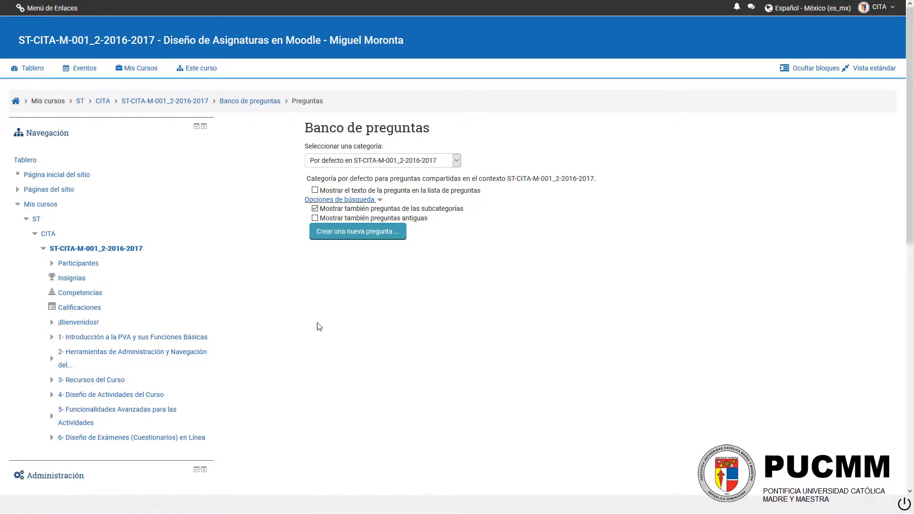
{"action": "scroll", "coordinate": [321, 318], "scroll_direction": "down", "scroll_amount": 6}
{"action": "scroll", "coordinate": [321, 318], "scroll_direction": "down", "scroll_amount": 1}
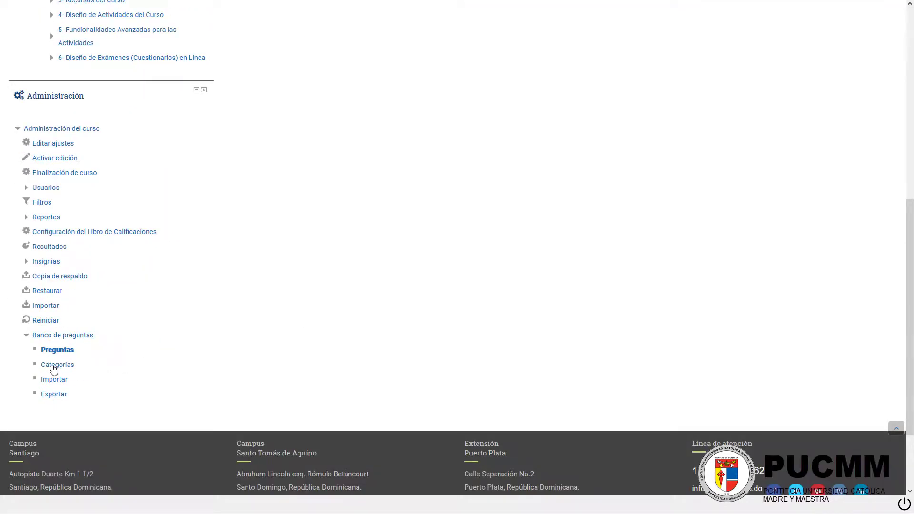
{"action": "left_click", "coordinate": [49, 366]}
- Add a question category named "Preguntas de Arrastrar y Soltar" with Superior as its parent category
{"action": "scroll", "coordinate": [171, 153], "scroll_direction": "down", "scroll_amount": 5}
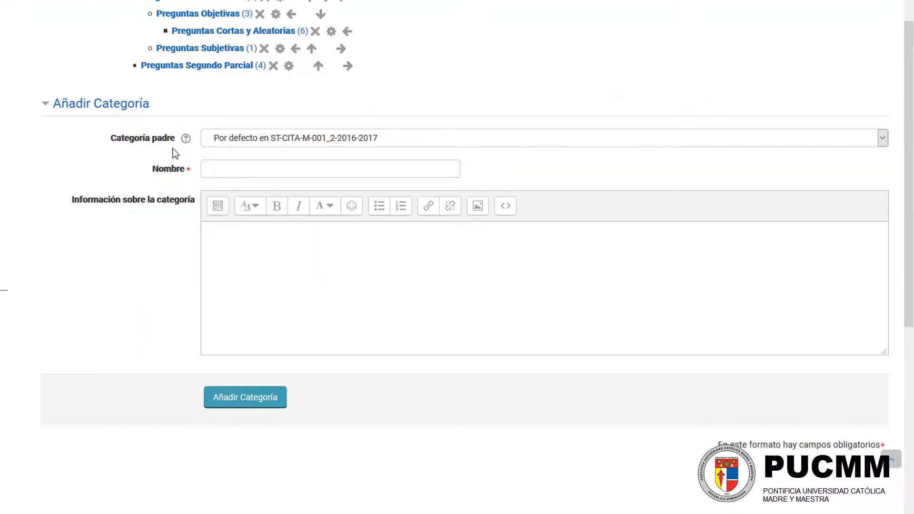
{"action": "left_click", "coordinate": [273, 171]}
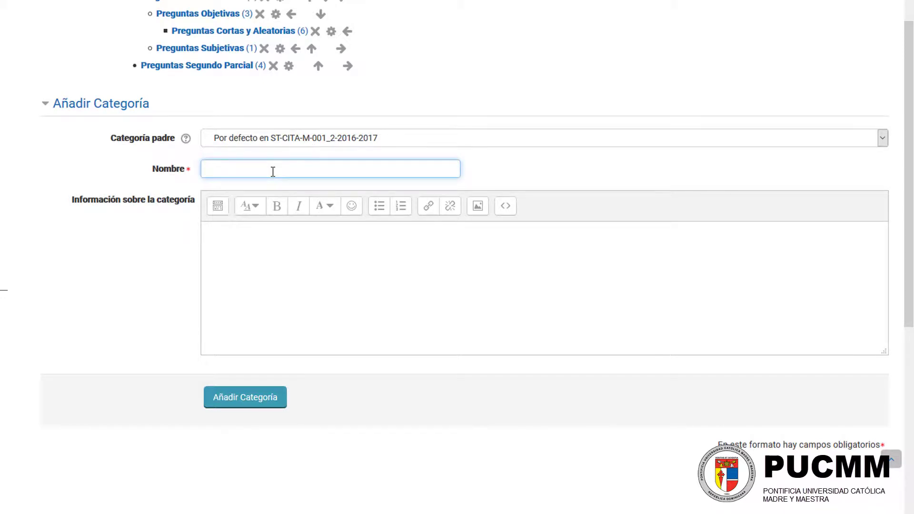
{"action": "type", "text": "Preguntas de Arrastrar y "}
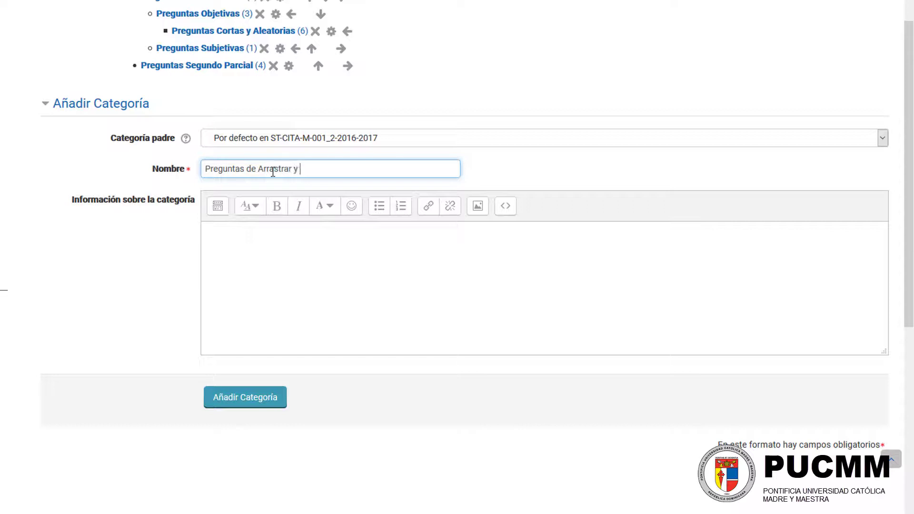
{"action": "type", "text": "Soltar"}
{"action": "left_click", "coordinate": [272, 143]}
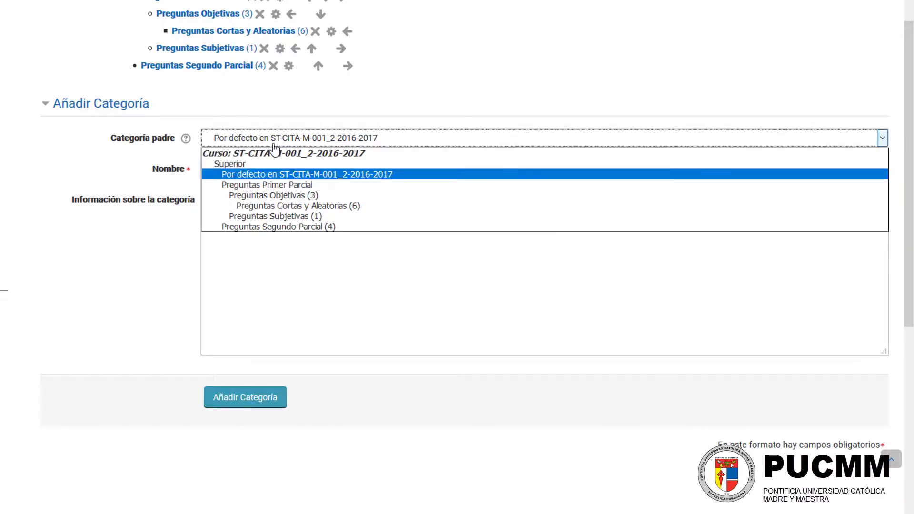
{"action": "left_click", "coordinate": [250, 164]}
{"action": "left_click", "coordinate": [236, 142]}
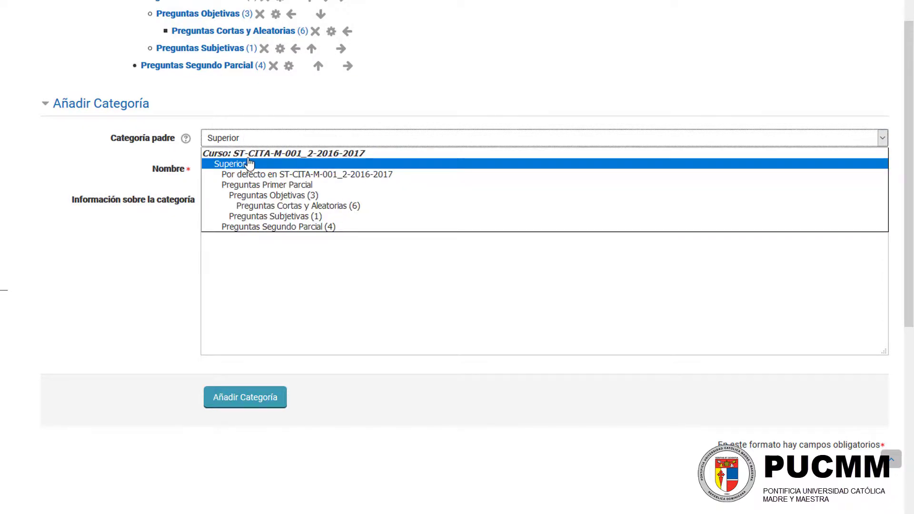
{"action": "left_click", "coordinate": [252, 136]}
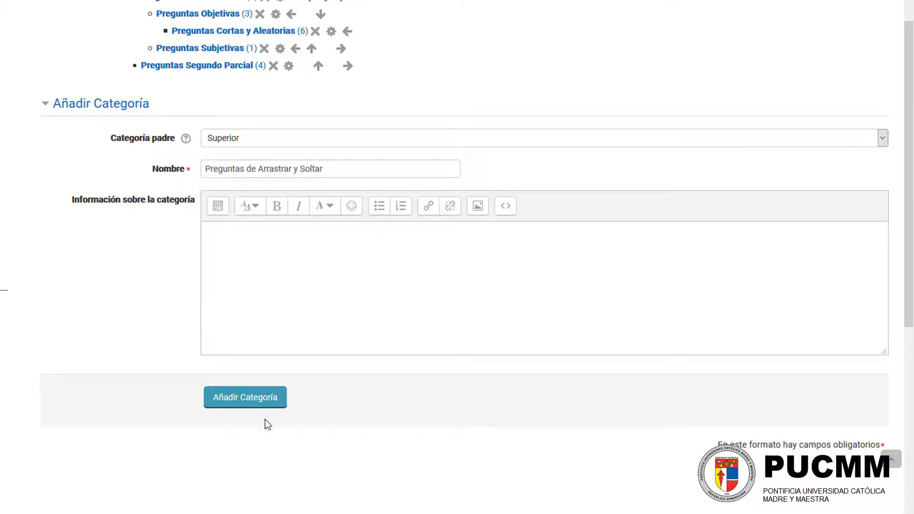
{"action": "left_click", "coordinate": [238, 396]}
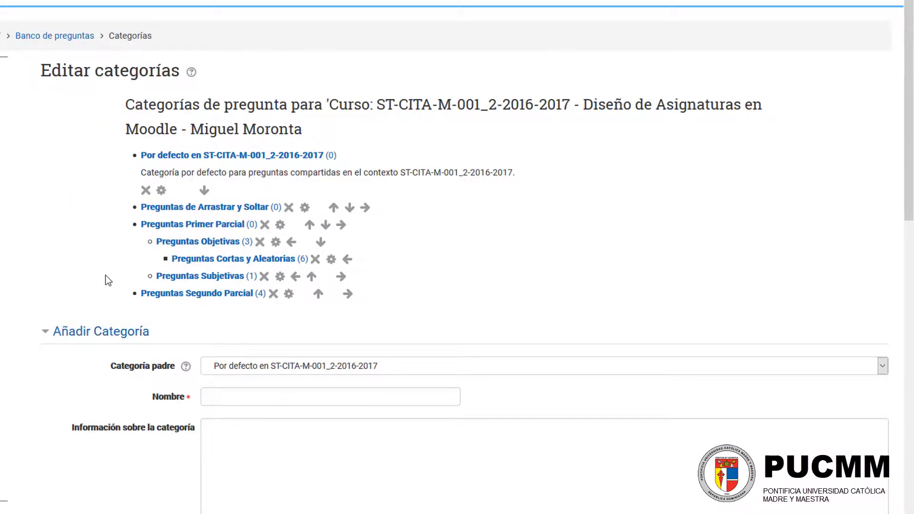
- Open the Preguntas de Arrastrar y Soltar category and start creating a new question in it
{"action": "left_click", "coordinate": [277, 208]}
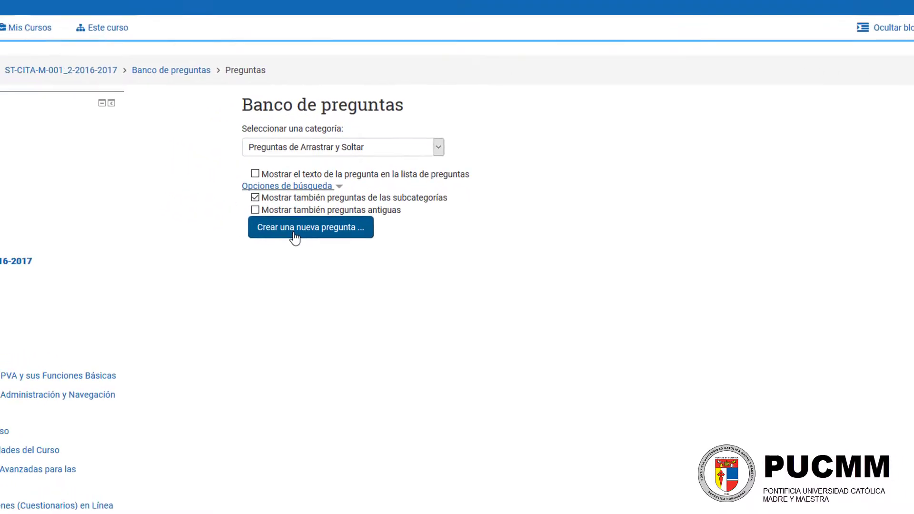
{"action": "left_click", "coordinate": [282, 233]}
{"action": "left_click", "coordinate": [58, 232]}
- Compare the descriptions of the three drag-and-drop question types: dentro del texto, marcadores and sobre imagen
{"action": "left_click", "coordinate": [87, 257]}
{"action": "left_click", "coordinate": [89, 273]}
{"action": "left_click", "coordinate": [91, 252]}
{"action": "left_click", "coordinate": [95, 233]}
{"action": "left_click", "coordinate": [98, 262]}
{"action": "left_click", "coordinate": [96, 276]}
{"action": "left_click", "coordinate": [98, 247]}
{"action": "left_click", "coordinate": [98, 231]}
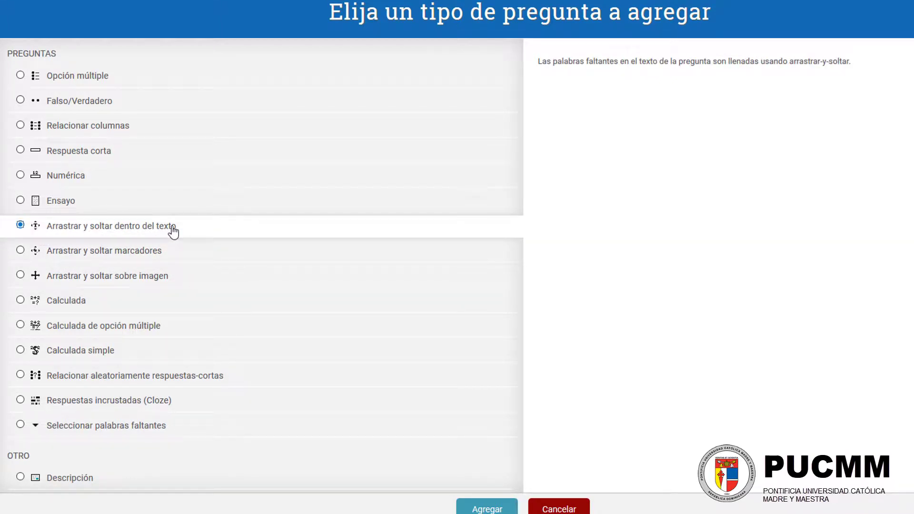
{"action": "left_click", "coordinate": [96, 260]}
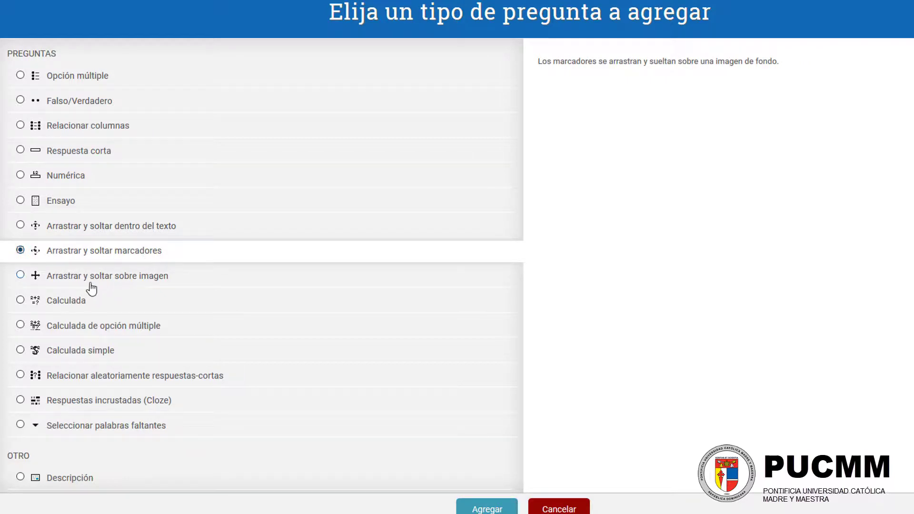
{"action": "left_click", "coordinate": [97, 284]}
- Create an "Arrastrar y soltar dentro del texto" question and name it "Clasificación de Hardware y Software"
{"action": "left_click", "coordinate": [103, 234]}
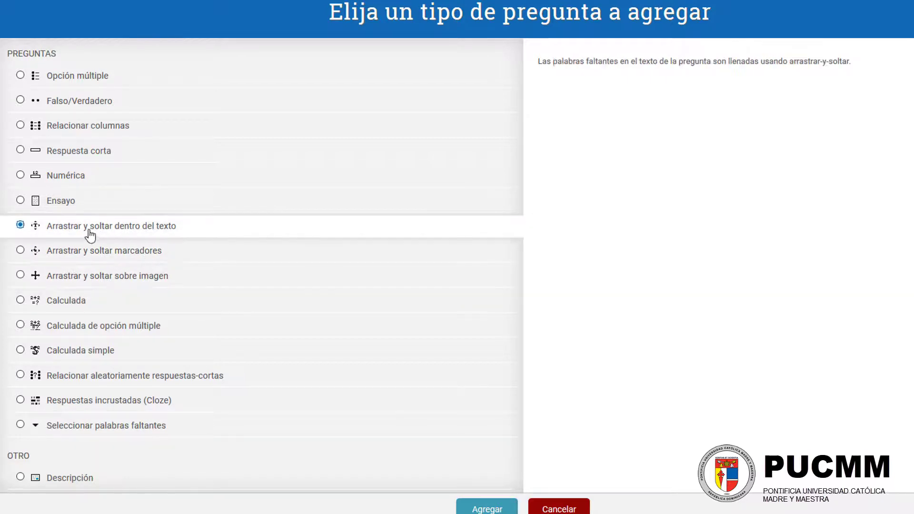
{"action": "double_click", "coordinate": [119, 231]}
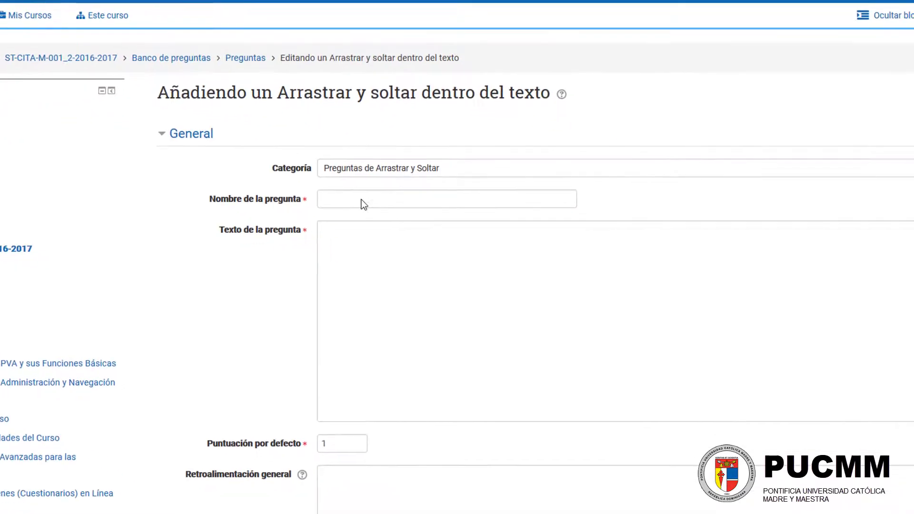
{"action": "left_click", "coordinate": [451, 239]}
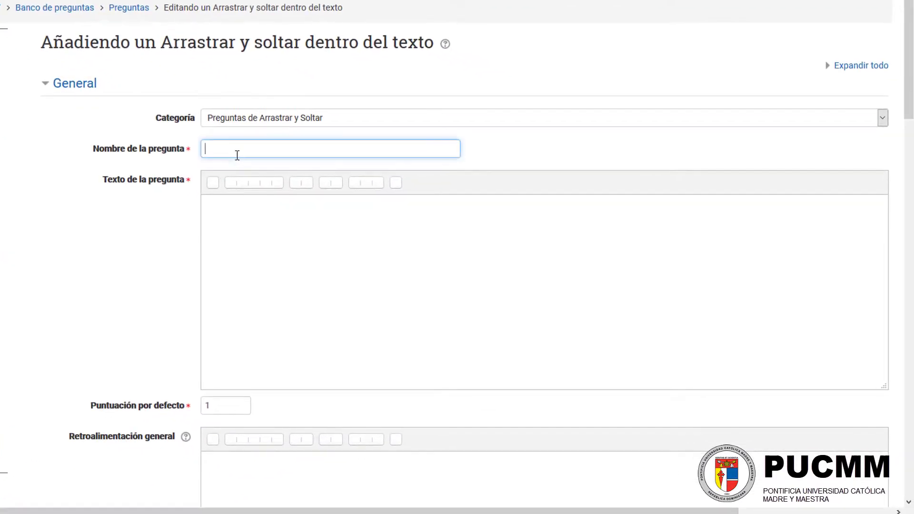
{"action": "type", "text": "Clasificación de"}
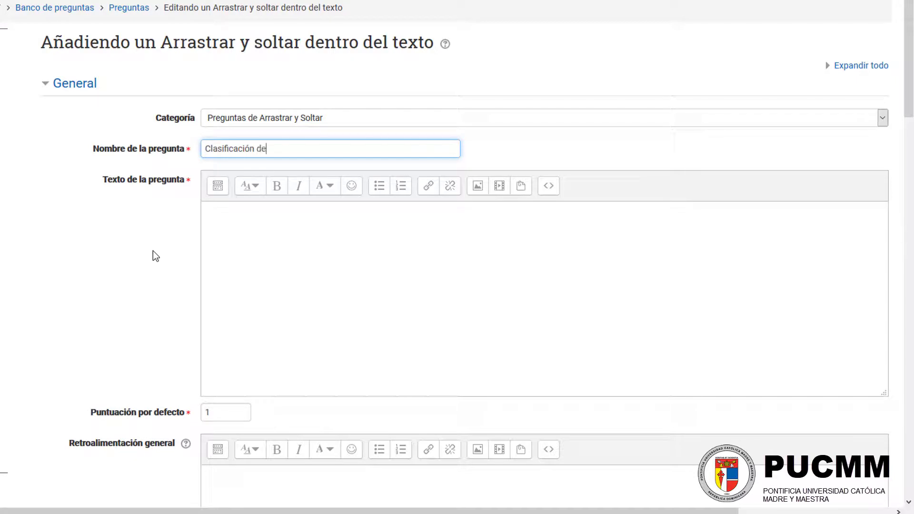
{"action": "type", "text": " Hardware y Software"}
- Write the question text "Existen hardware y software." and, as a new paragraph, "Entre el hardware está el dispositivo que permite introducir texto llamado [[1]]"
{"action": "left_click", "coordinate": [210, 249]}
{"action": "scroll", "coordinate": [258, 159], "scroll_direction": "down", "scroll_amount": 3}
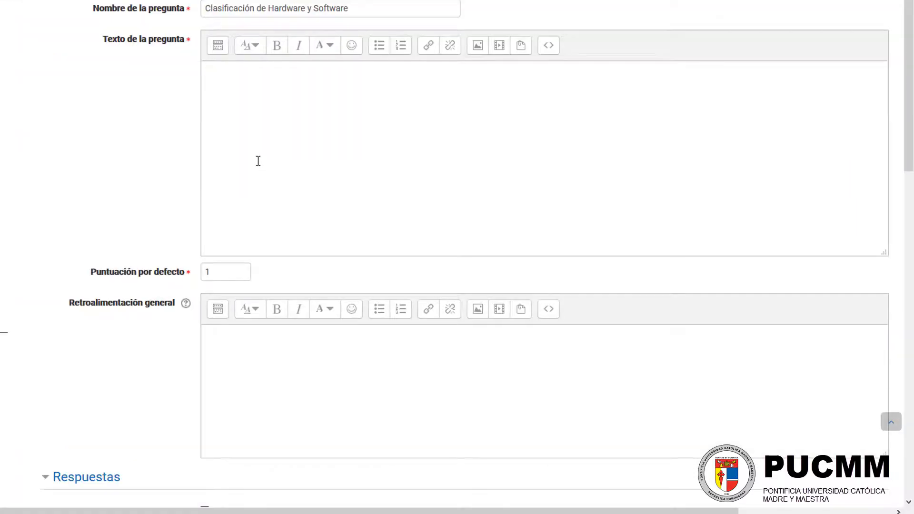
{"action": "type", "text": "Exis"}
{"action": "type", "text": "ten hardware y softw"}
{"action": "type", "text": "are. "}
{"action": "type", "text": "Entre el hardware est"}
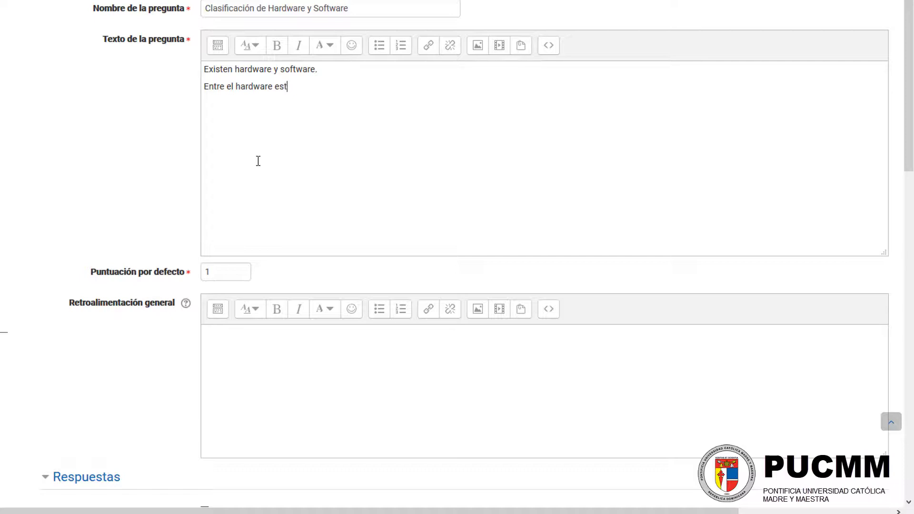
{"action": "type", "text": "á el dispositiv"}
{"action": "key", "text": "BackSpace"}
{"action": "type", "text": "ivo que permite introducir texto llam"}
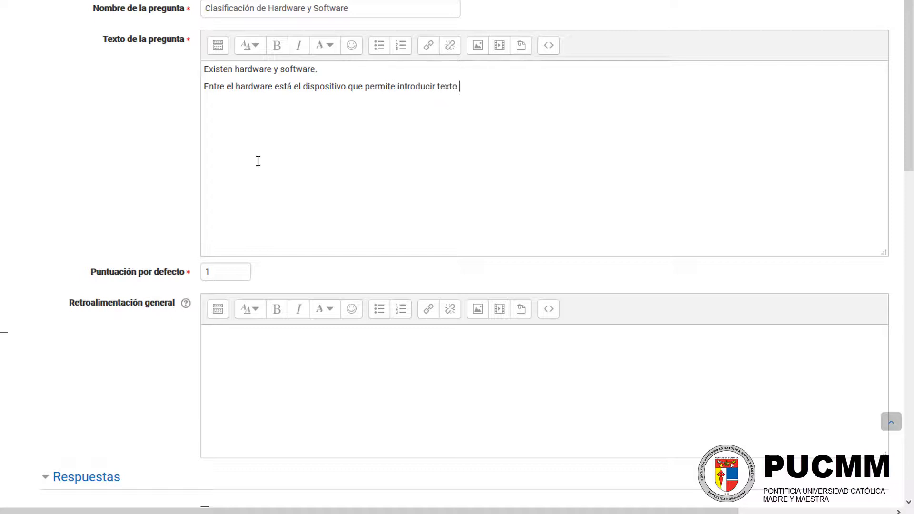
{"action": "type", "text": "ado [[1"}
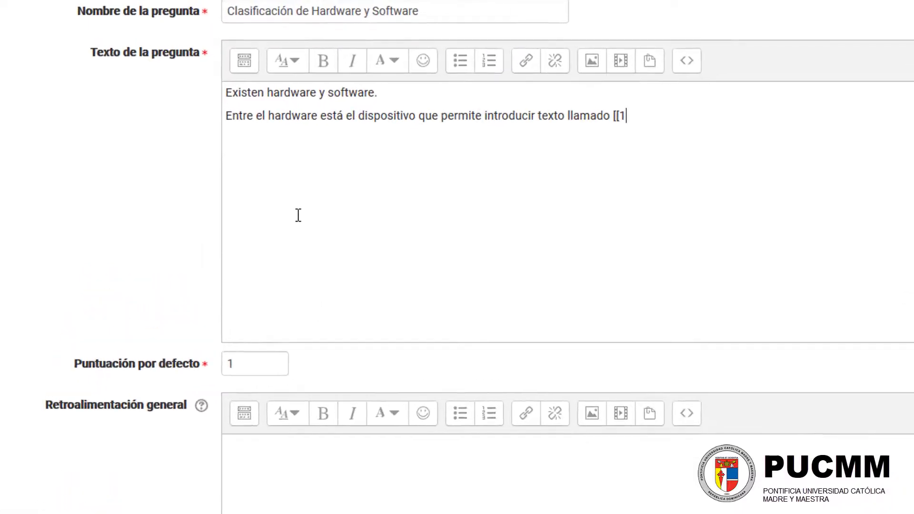
- Examine the opening and closing double square brackets around the number 1 placeholder in the question text
{"action": "key", "text": "Left"}
{"action": "key", "text": "Left"}
{"action": "key", "text": "Left"}
{"action": "key", "text": "Left"}
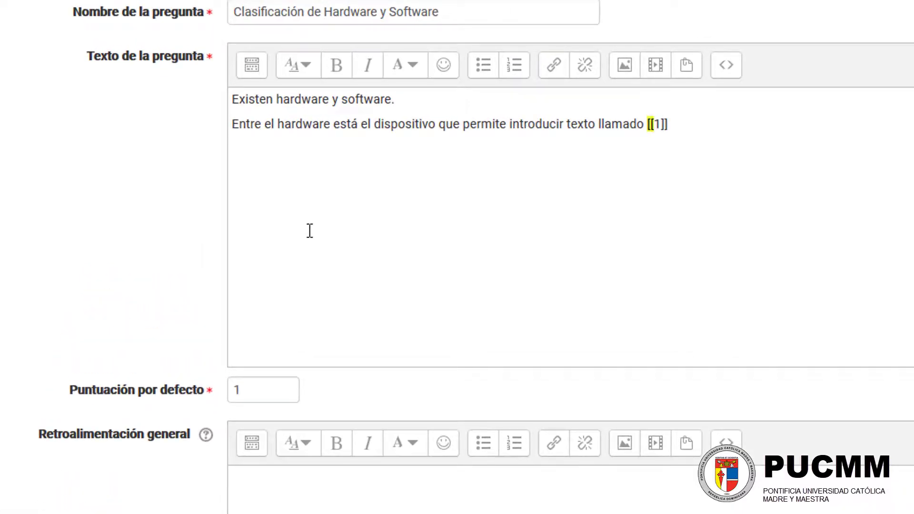
{"action": "key", "text": "Right"}
{"action": "key", "text": "Right"}
{"action": "key", "text": "Right"}
{"action": "key", "text": "shift+Left"}
{"action": "key", "text": "shift+Left"}
- Enter "teclado" as the answer for Opción 1
{"action": "scroll", "coordinate": [145, 177], "scroll_direction": "down", "scroll_amount": 10}
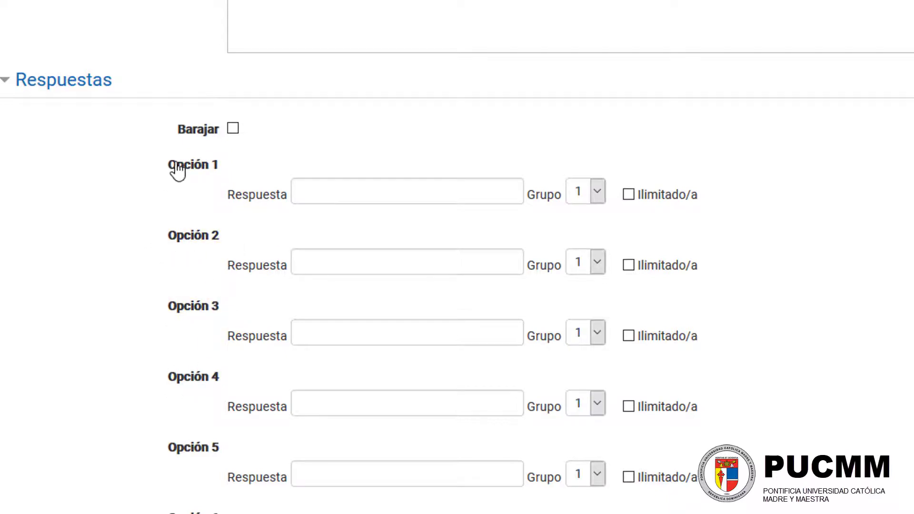
{"action": "left_click", "coordinate": [335, 196]}
{"action": "scroll", "coordinate": [347, 189], "scroll_direction": "up", "scroll_amount": 5}
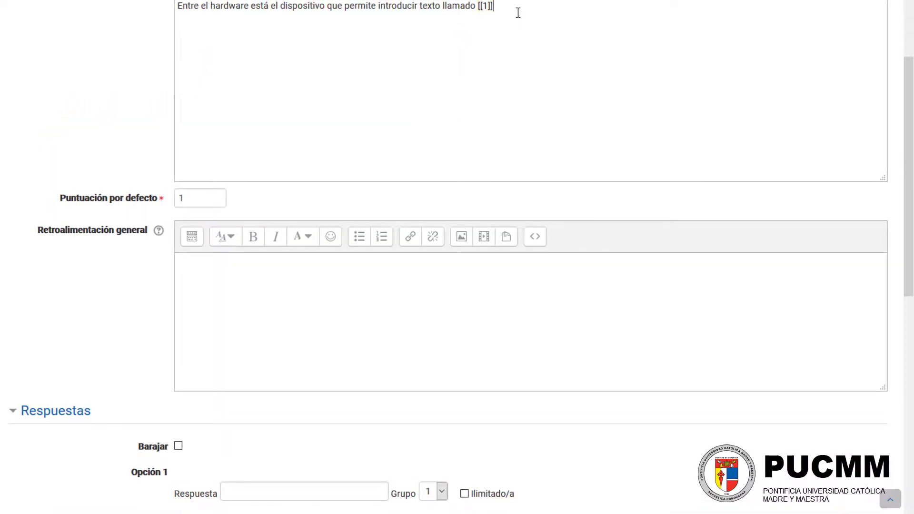
{"action": "left_click", "coordinate": [243, 487]}
{"action": "type", "text": "teclado"}
- Continue the hardware sentence after the first placeholder with ", el que permite manipular el cursor, llamado [[2]]"
{"action": "left_click", "coordinate": [564, 30]}
{"action": "type", "text": "e"}
{"action": "type", "text": "l que permite "}
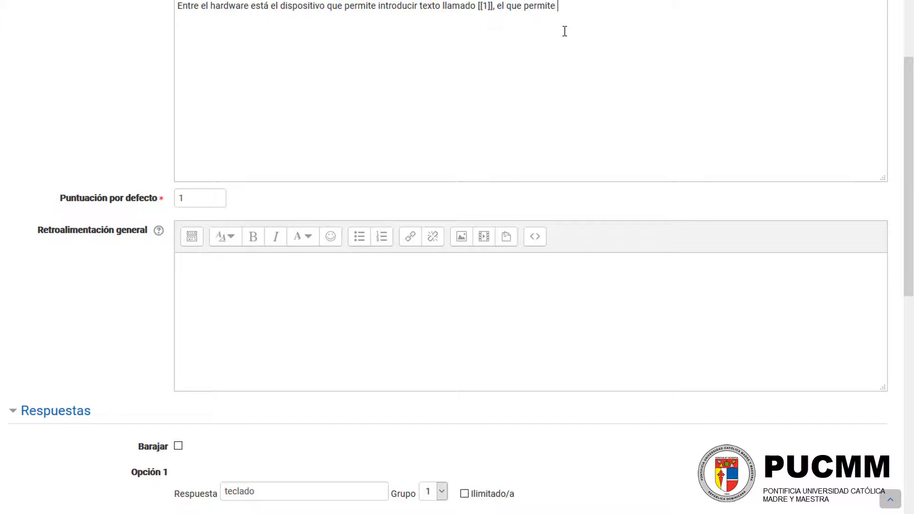
{"action": "type", "text": "manipular el cursos"}
{"action": "type", "text": ", llamado [[2"}
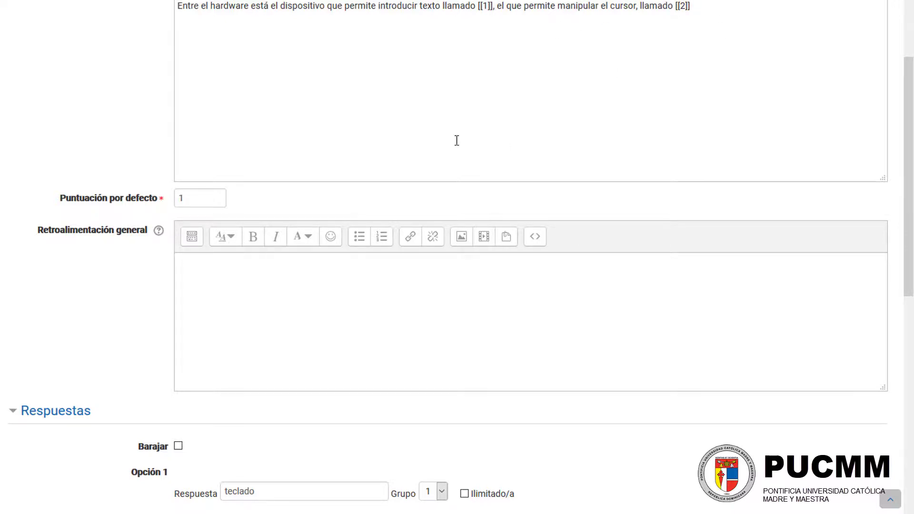
- Enter "mouse" as the answer for Opción 2
{"action": "scroll", "coordinate": [456, 141], "scroll_direction": "down", "scroll_amount": 1}
{"action": "left_click", "coordinate": [253, 473]}
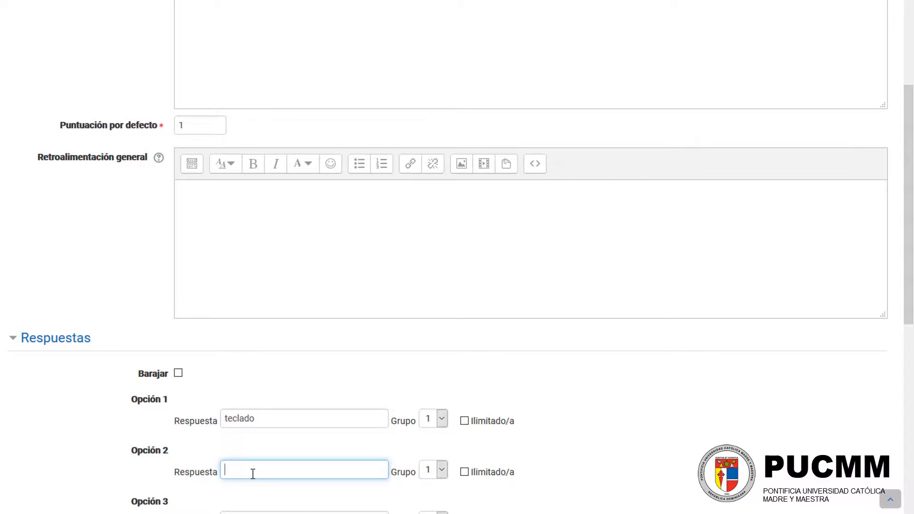
{"action": "type", "text": "mouse"}
- Finish the hardware sentence in the question text with ", así como el que permite ingresar voz y audio llamado [[3]]."
{"action": "scroll", "coordinate": [546, 228], "scroll_direction": "up", "scroll_amount": 3}
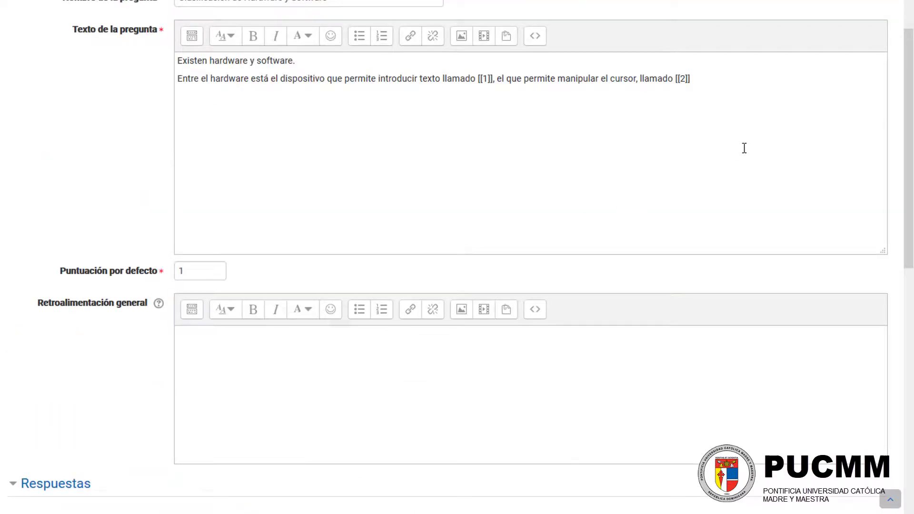
{"action": "type", "text": ", así como el que permite "}
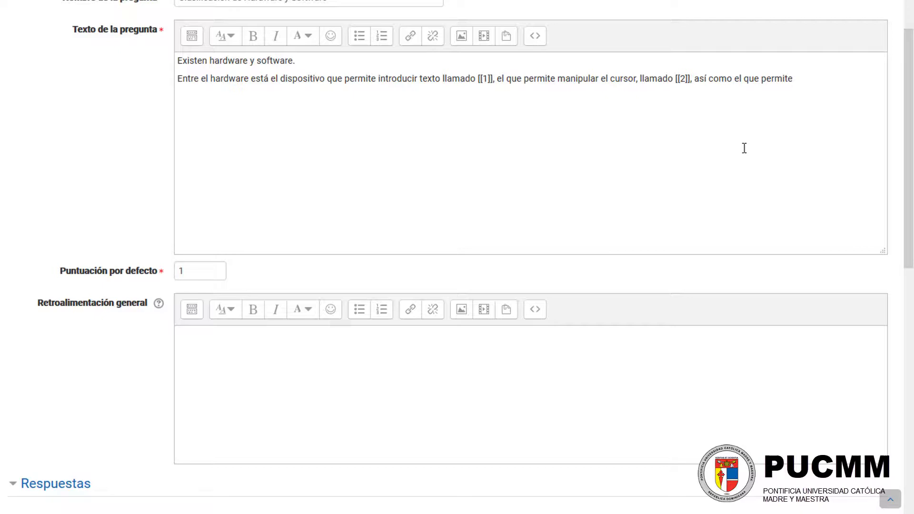
{"action": "type", "text": "ingresar voz y audio llamado"}
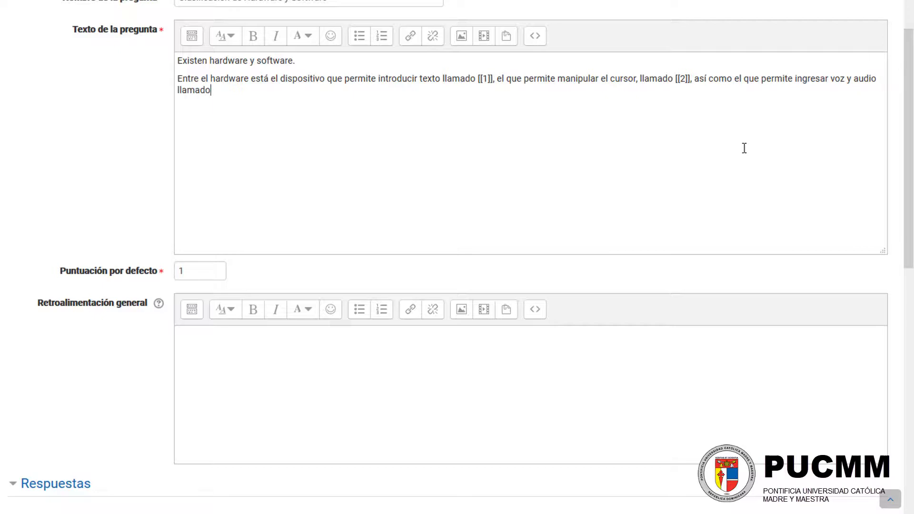
{"action": "type", "text": " [[3]]"}
- Enter "micrófono" as the answer for Opción 3
{"action": "scroll", "coordinate": [403, 328], "scroll_direction": "down", "scroll_amount": 6}
{"action": "left_click", "coordinate": [324, 383]}
{"action": "type", "text": "micrófono"}
- Add a paragraph to the question text reading "Entre el software está el [[4]] encargado de gestionar los recursos de nuestra computadora"
{"action": "scroll", "coordinate": [311, 377], "scroll_direction": "up", "scroll_amount": 5}
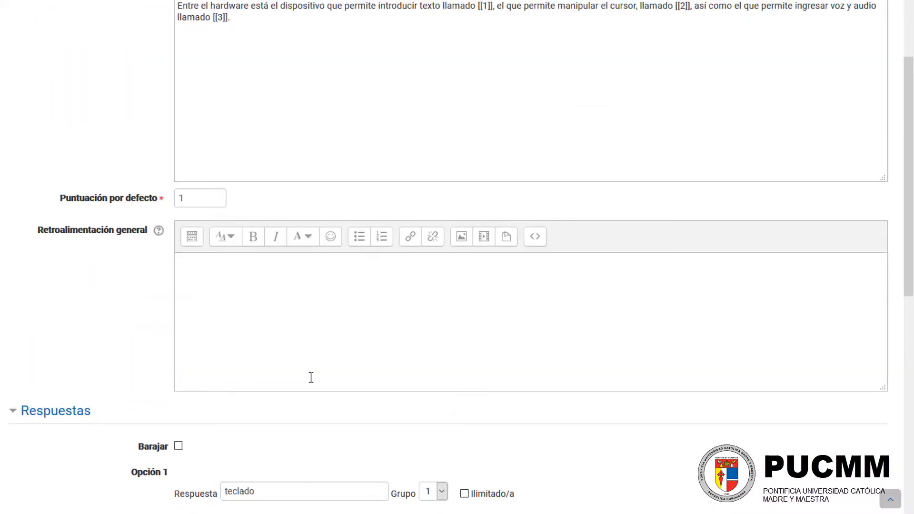
{"action": "scroll", "coordinate": [311, 377], "scroll_direction": "up", "scroll_amount": 3}
{"action": "type", "text": "ntre el e"}
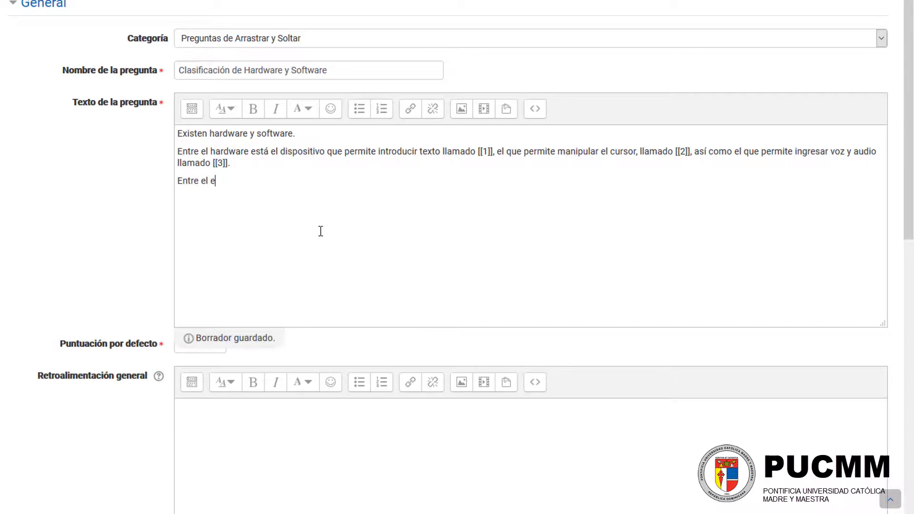
{"action": "key", "text": "BackSpace"}
{"action": "type", "text": "software"}
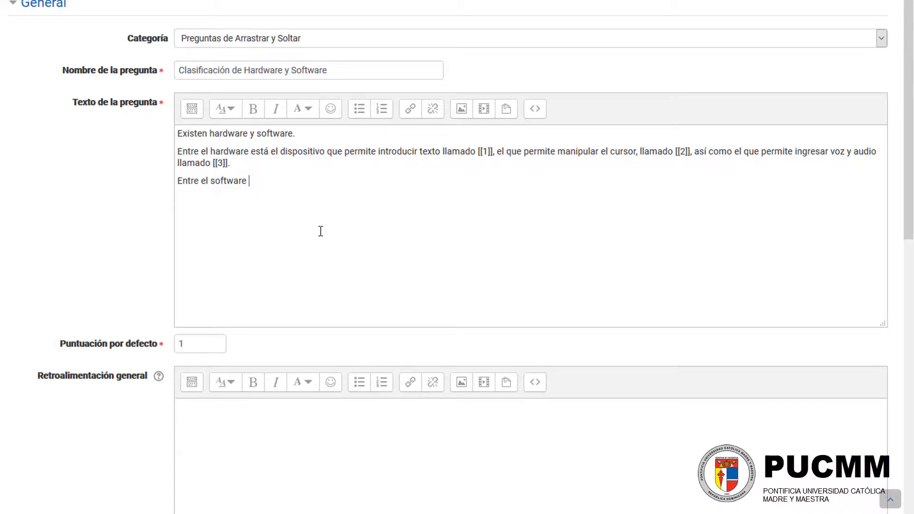
{"action": "type", "text": "está el [[4]] encargado de"}
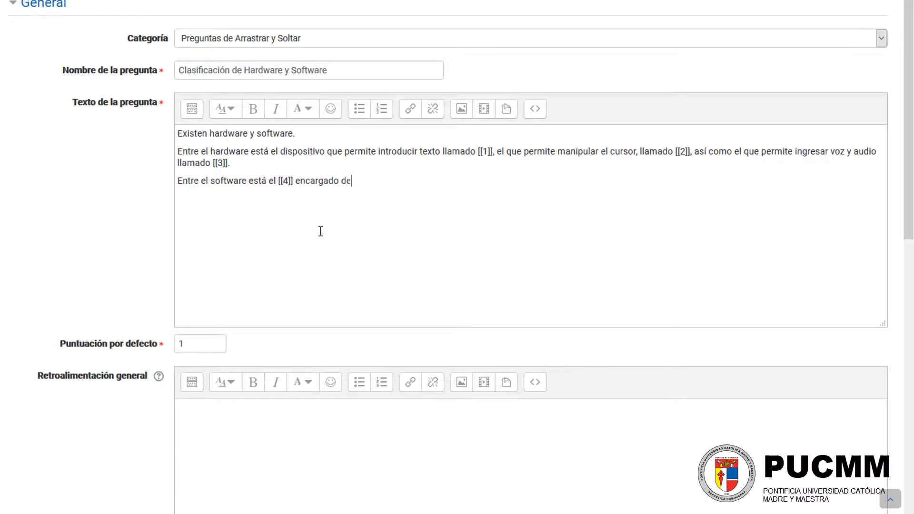
{"action": "type", "text": " gestionar los recur"}
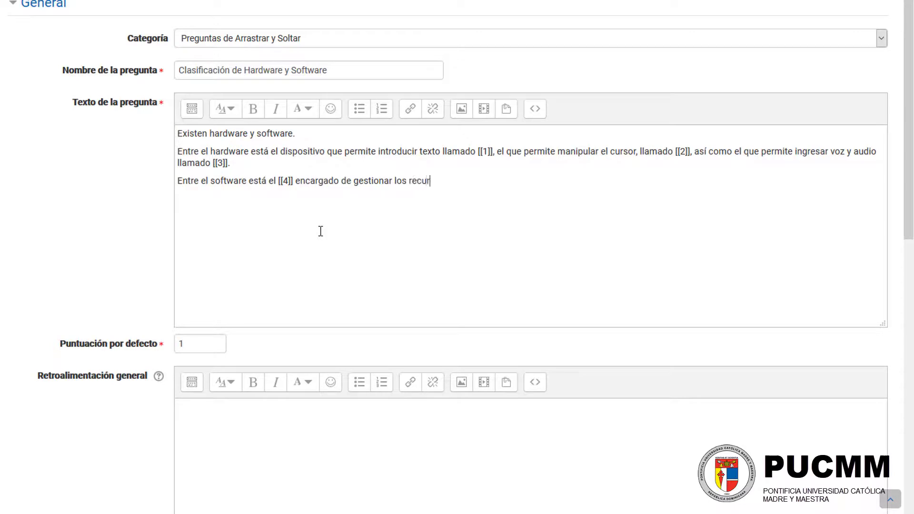
{"action": "type", "text": "sos de nuestra computadora."}
- Enter "sistema operativo" as the answer for Opción 4, matching the [[4]] placeholder
{"action": "left_click_drag", "start_coordinate": [278, 181], "coordinate": [301, 181]}
{"action": "scroll", "coordinate": [270, 306], "scroll_direction": "down", "scroll_amount": 12}
{"action": "left_click", "coordinate": [274, 212]}
{"action": "type", "text": "sistema operativo"}
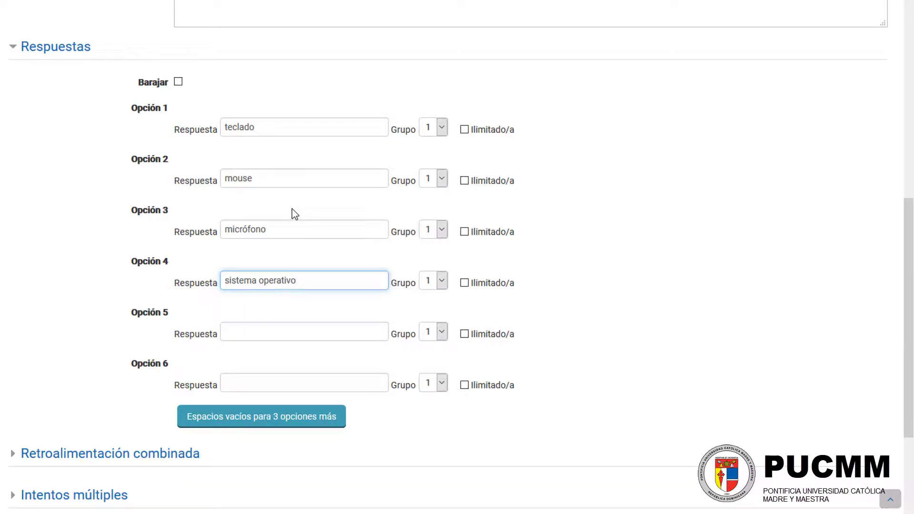
- Finish the software sentence in the question text with ", así como también [[5]] para realizar tareas diversas."
{"action": "scroll", "coordinate": [291, 204], "scroll_direction": "up", "scroll_amount": 5}
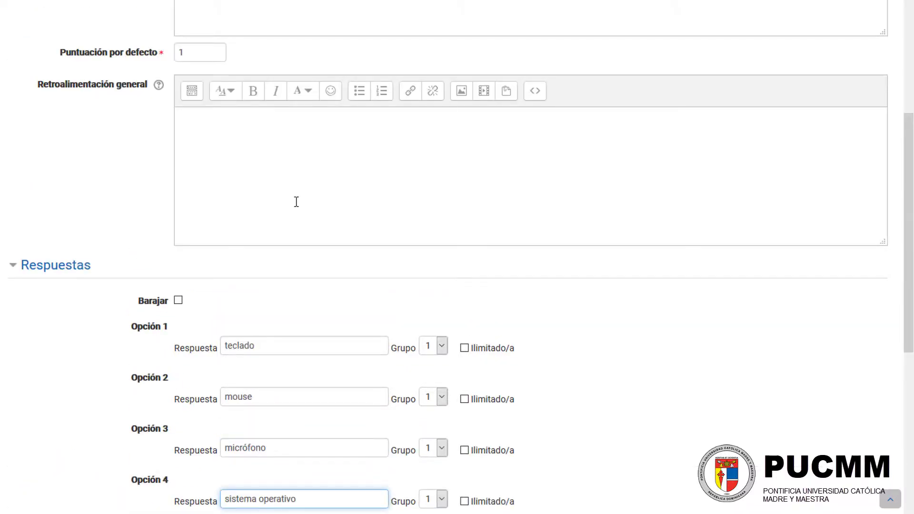
{"action": "scroll", "coordinate": [297, 201], "scroll_direction": "up", "scroll_amount": 5}
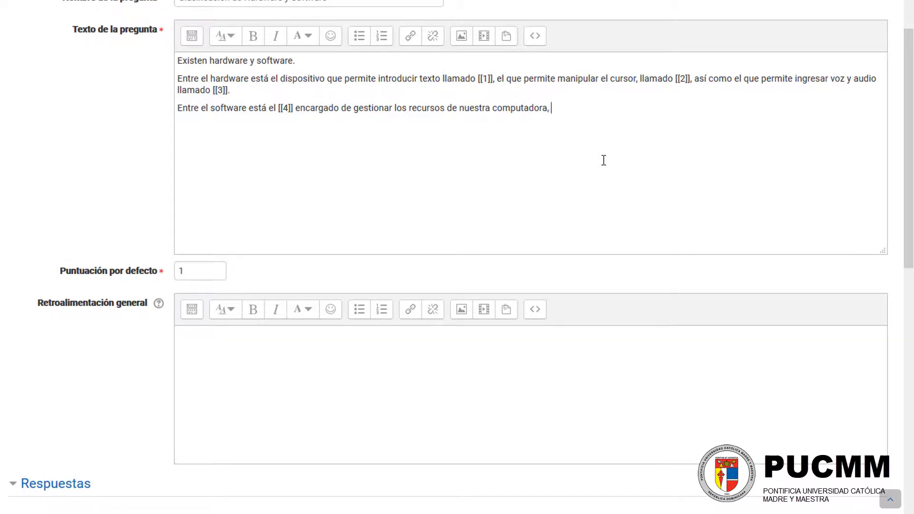
{"action": "type", "text": "sí como también"}
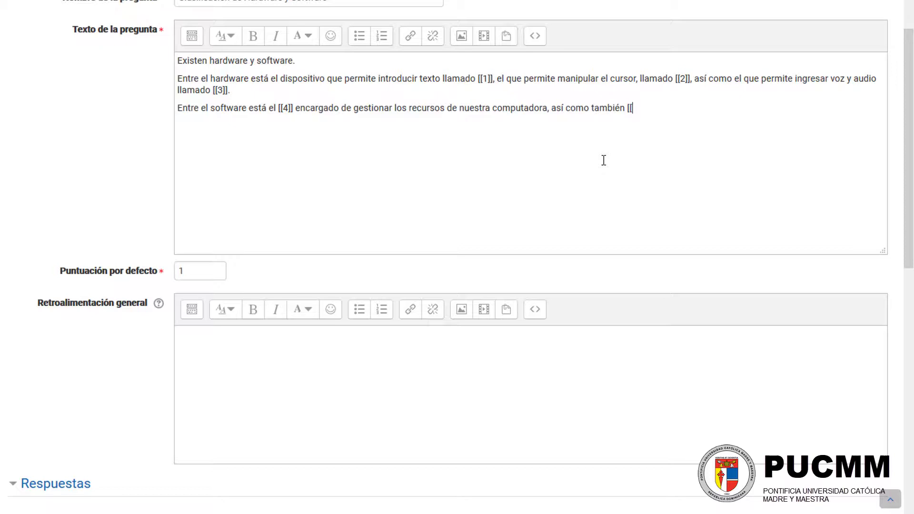
{"action": "type", "text": "[[5]] para realizar tareas diverss"}
{"action": "key", "text": "BackSpace"}
{"action": "type", "text": "as."}
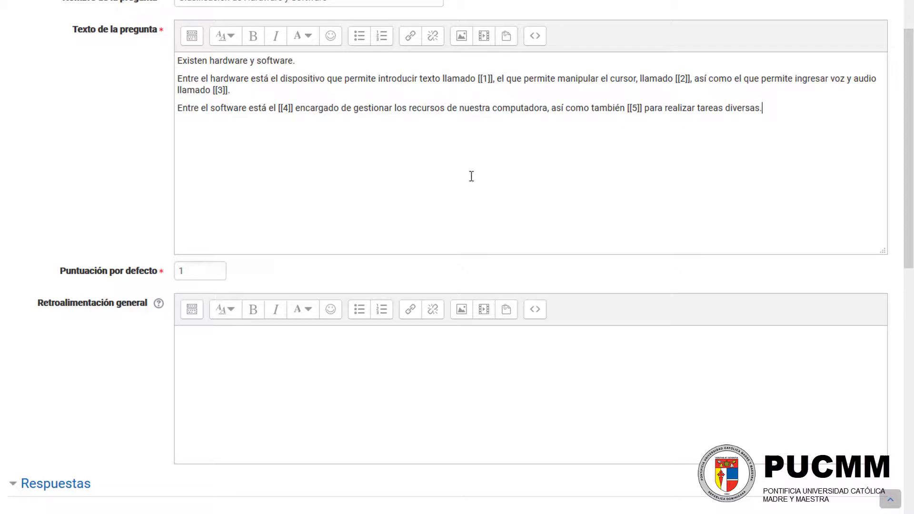
- Enter "aplicaciones utilitarias" as the answer for Opción 5
{"action": "scroll", "coordinate": [476, 185], "scroll_direction": "down", "scroll_amount": 6}
{"action": "scroll", "coordinate": [479, 199], "scroll_direction": "down", "scroll_amount": 6}
{"action": "left_click", "coordinate": [253, 185]}
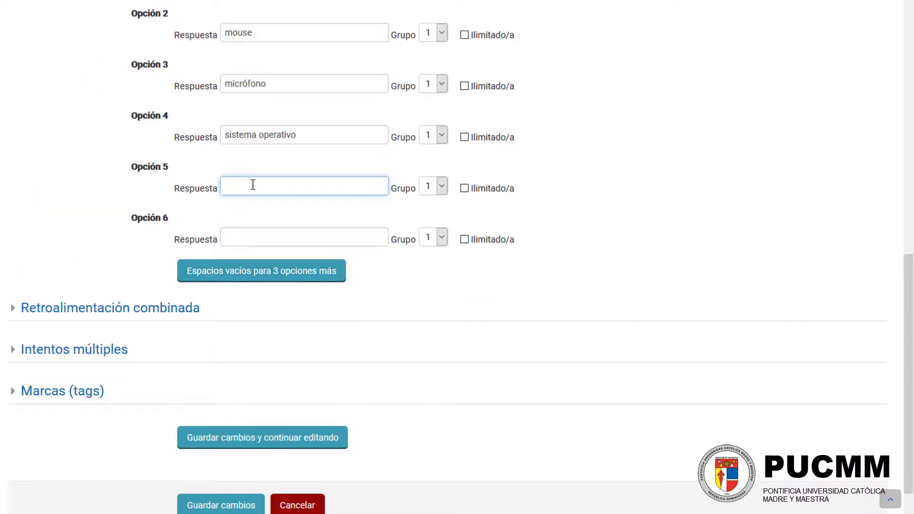
{"action": "type", "text": "aplicaciones"}
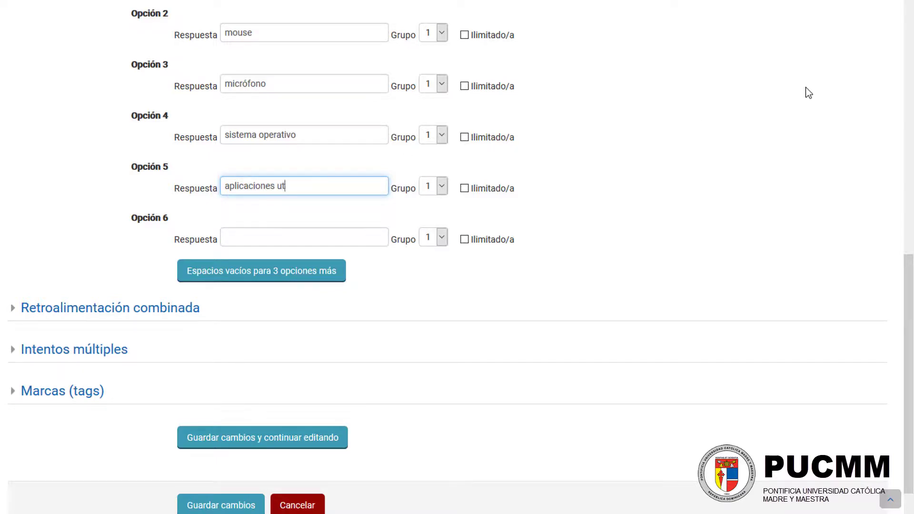
{"action": "type", "text": "utilitarias"}
- Review the hardware and software paragraphs of the question text to see which placeholders belong to each topic
{"action": "scroll", "coordinate": [508, 164], "scroll_direction": "up", "scroll_amount": 12}
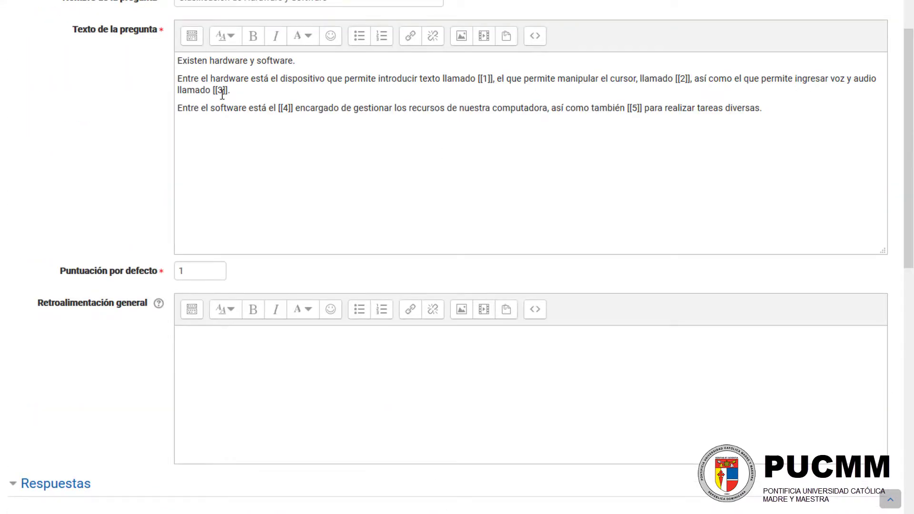
{"action": "left_click", "coordinate": [178, 78], "text": "shift"}
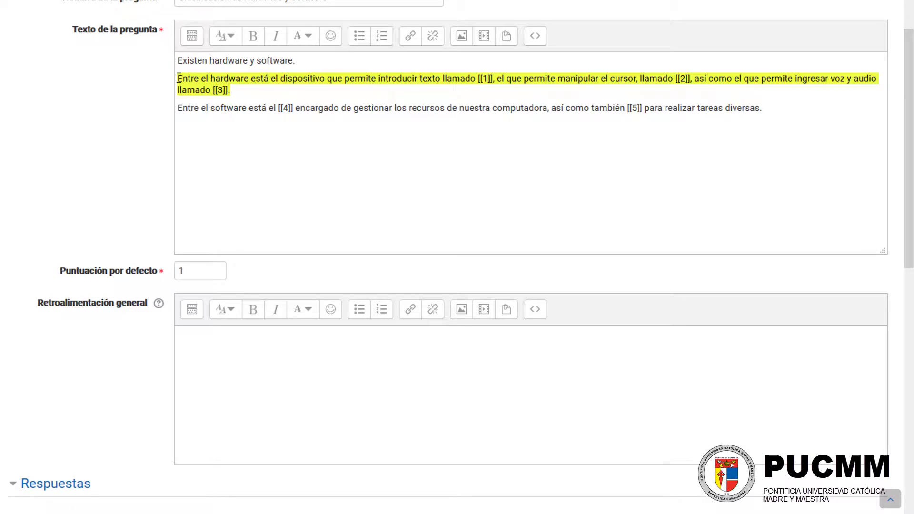
{"action": "left_click_drag", "start_coordinate": [181, 110], "coordinate": [806, 116]}
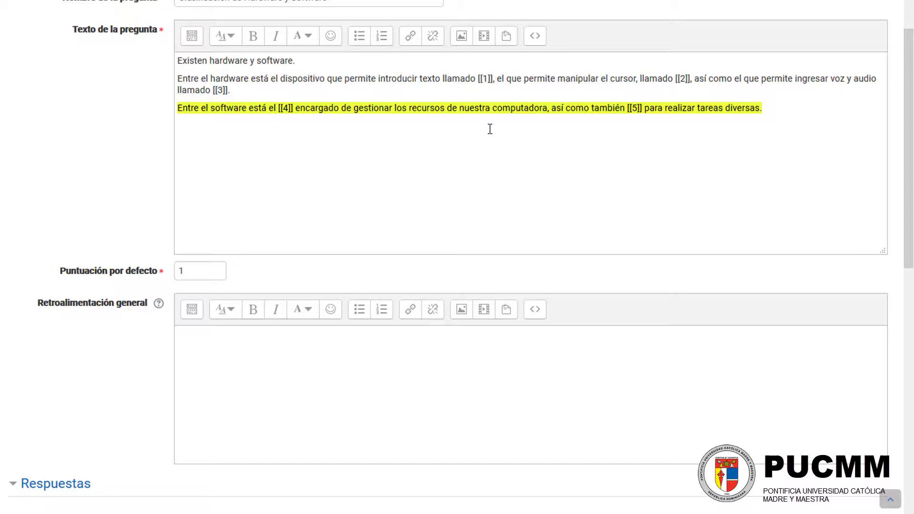
{"action": "left_click", "coordinate": [756, 110]}
{"action": "scroll", "coordinate": [387, 161], "scroll_direction": "down", "scroll_amount": 2}
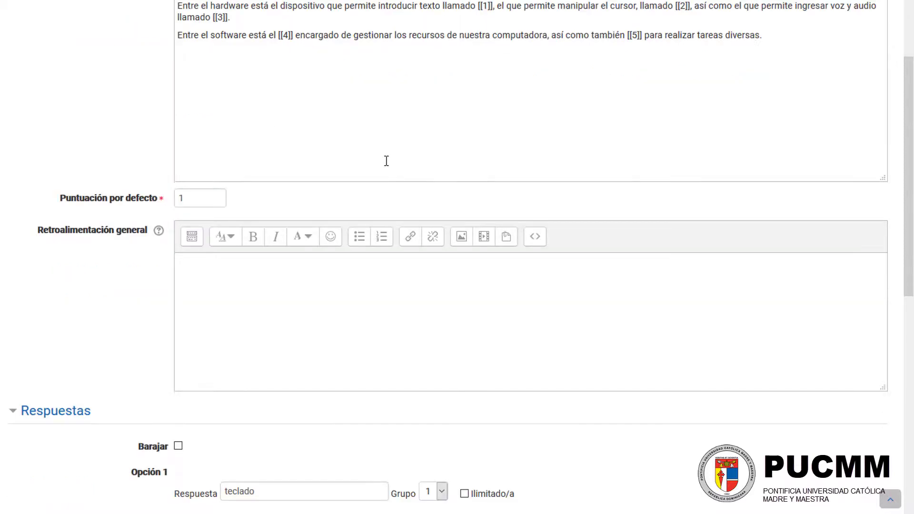
{"action": "left_click_drag", "start_coordinate": [470, 6], "coordinate": [624, 18]}
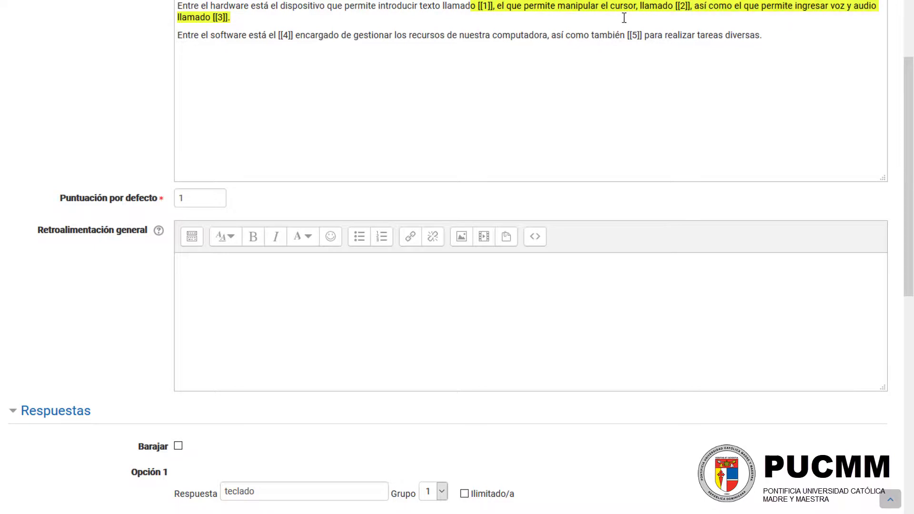
{"action": "left_click_drag", "start_coordinate": [267, 35], "coordinate": [755, 37]}
- Assign the answers "sistema operativo" and "aplicaciones utilitarias" to group 2
{"action": "scroll", "coordinate": [334, 135], "scroll_direction": "down", "scroll_amount": 8}
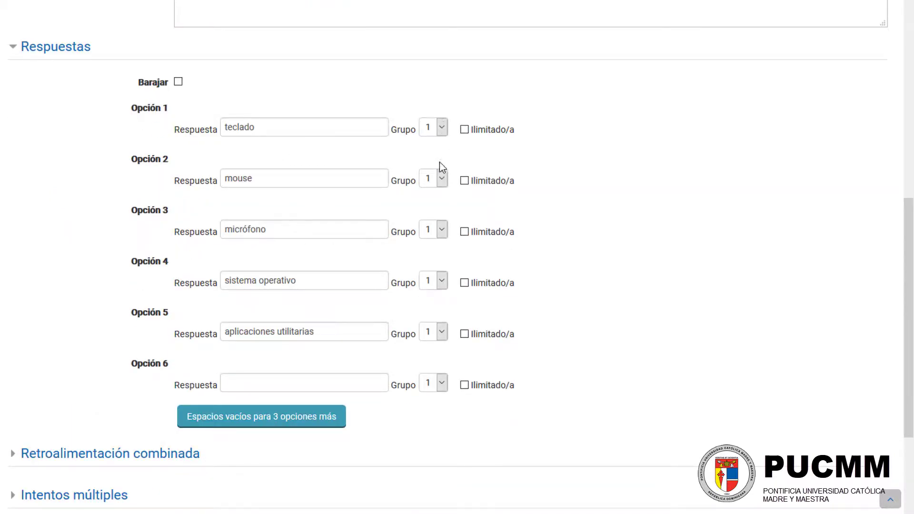
{"action": "left_click", "coordinate": [433, 281]}
{"action": "left_click", "coordinate": [431, 318]}
{"action": "left_click", "coordinate": [434, 332]}
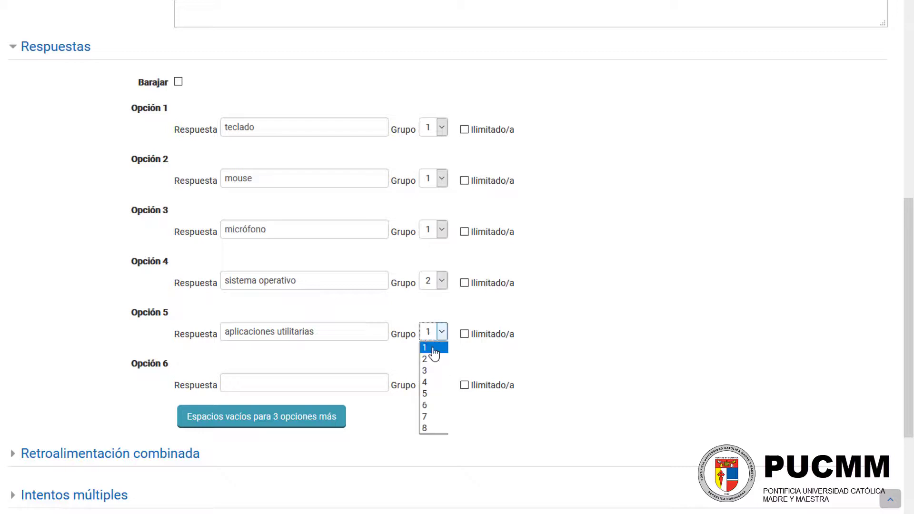
{"action": "left_click", "coordinate": [432, 359]}
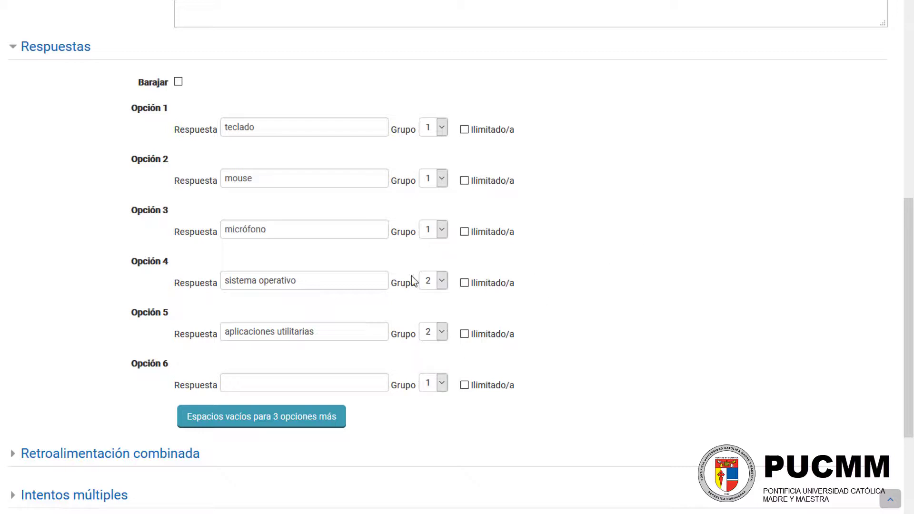
- Save the question and open a preview of "Clasificación de Hardware y Software" from the question bank
{"action": "scroll", "coordinate": [155, 238], "scroll_direction": "down", "scroll_amount": 4}
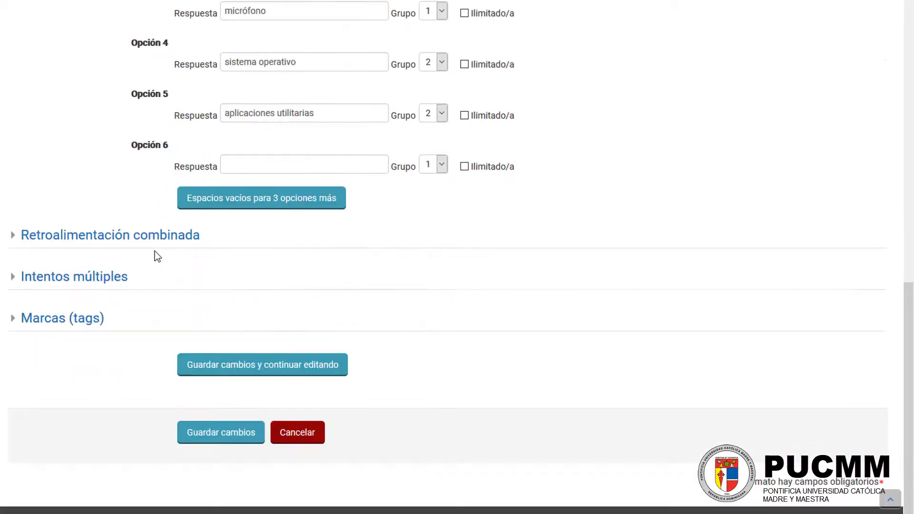
{"action": "left_click", "coordinate": [203, 435]}
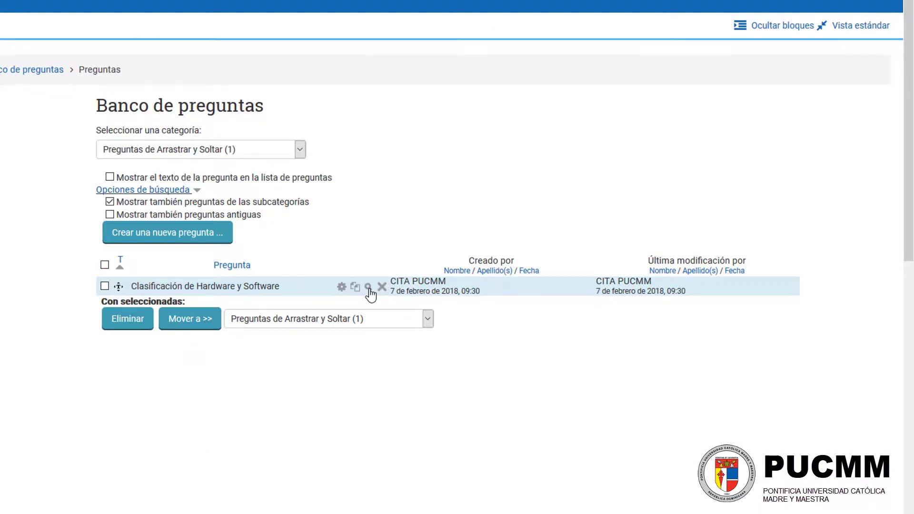
{"action": "left_click", "coordinate": [368, 287]}
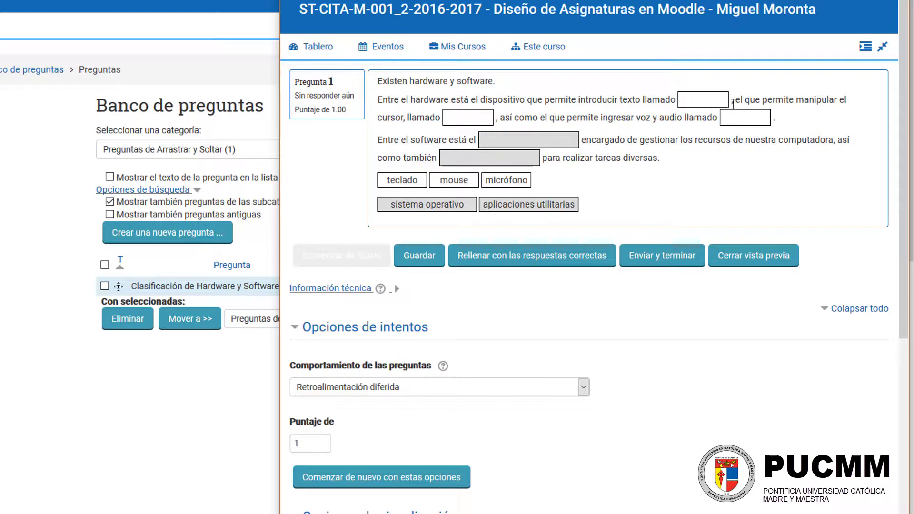
- Try to place the software answer "sistema operativo" in the hardware blank for the voice and audio device
{"action": "left_click_drag", "start_coordinate": [508, 181], "coordinate": [605, 176]}
{"action": "left_click_drag", "start_coordinate": [453, 180], "coordinate": [548, 188]}
{"action": "left_click_drag", "start_coordinate": [426, 204], "coordinate": [528, 206]}
{"action": "left_click_drag", "start_coordinate": [449, 206], "coordinate": [728, 123]}
- Fill the previewed hardware blanks in order with micrófono, teclado and mouse, and the software blanks with sistema operativo and aplicaciones utilitarias
{"action": "left_click_drag", "start_coordinate": [402, 180], "coordinate": [490, 119]}
{"action": "left_click_drag", "start_coordinate": [455, 180], "coordinate": [743, 115]}
{"action": "left_click_drag", "start_coordinate": [506, 180], "coordinate": [710, 99]}
{"action": "left_click_drag", "start_coordinate": [506, 205], "coordinate": [495, 157]}
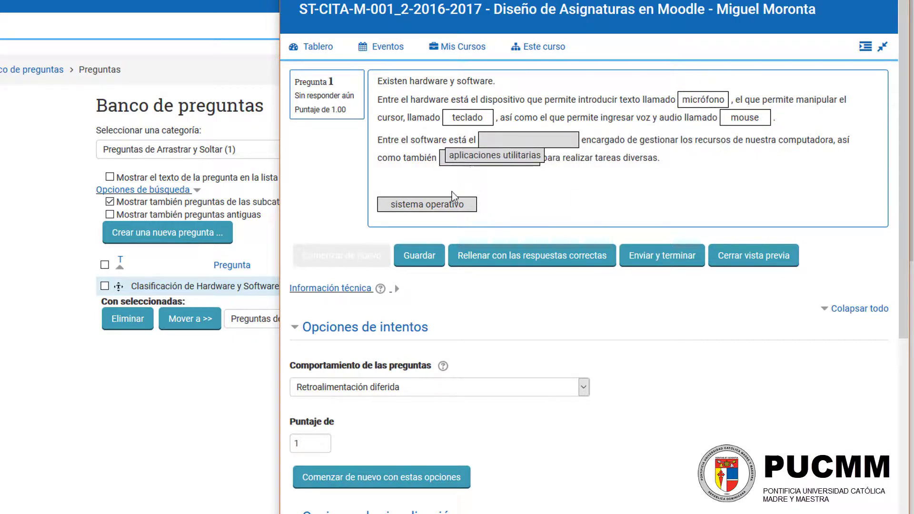
{"action": "left_click_drag", "start_coordinate": [432, 204], "coordinate": [528, 139]}
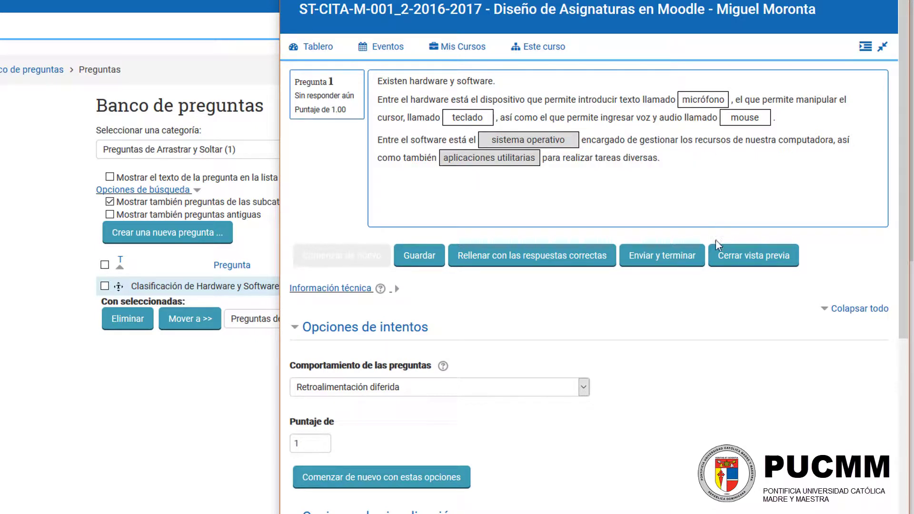
- Submit and finish the preview attempt to check its grading, and close the preview
{"action": "left_click", "coordinate": [651, 259]}
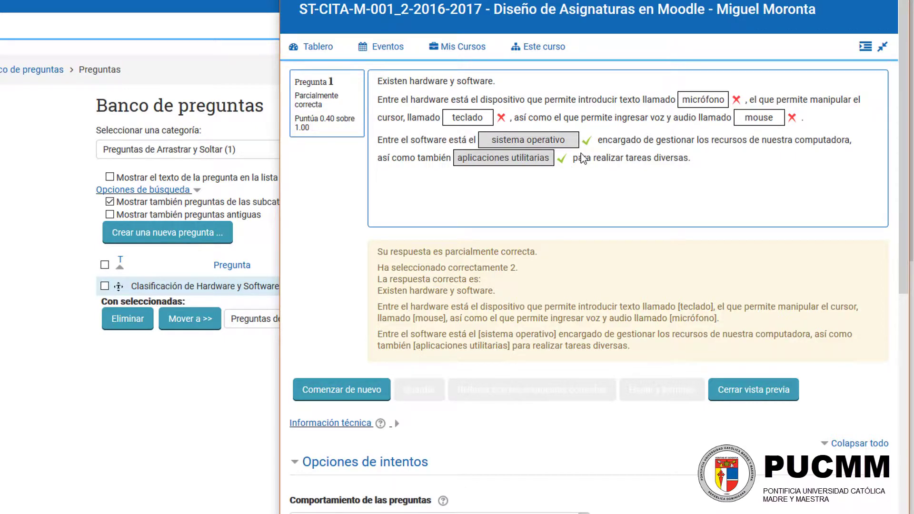
{"action": "left_click", "coordinate": [741, 393]}
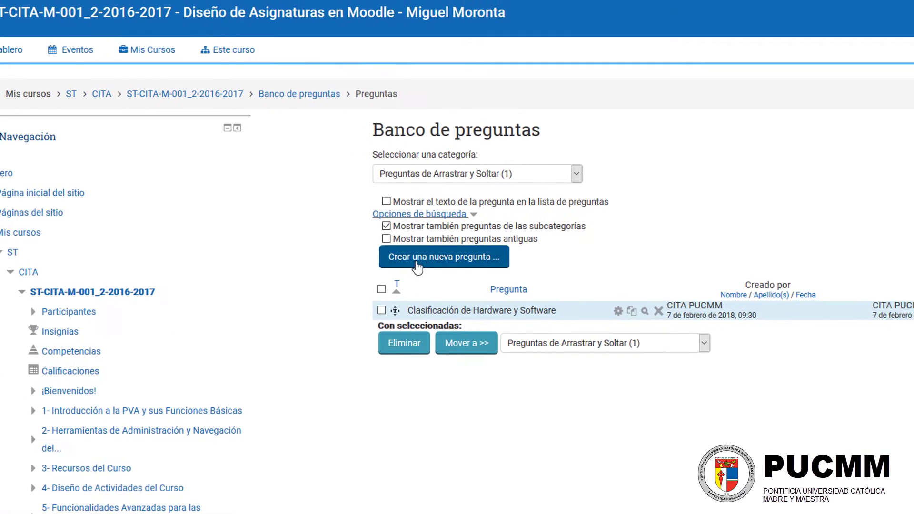
- Create a new question of the type "Arrastrar y soltar marcadores" in the current category
{"action": "left_click", "coordinate": [414, 263]}
{"action": "left_click", "coordinate": [59, 259]}
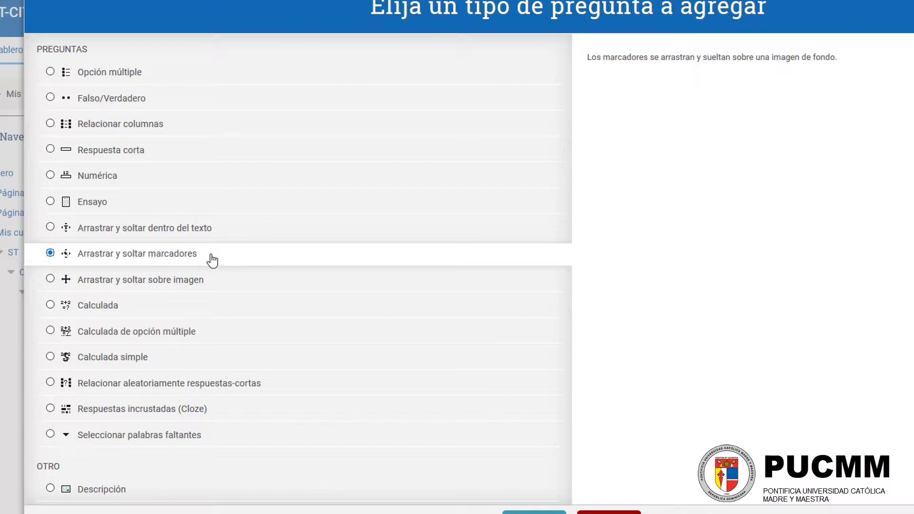
{"action": "double_click", "coordinate": [184, 259]}
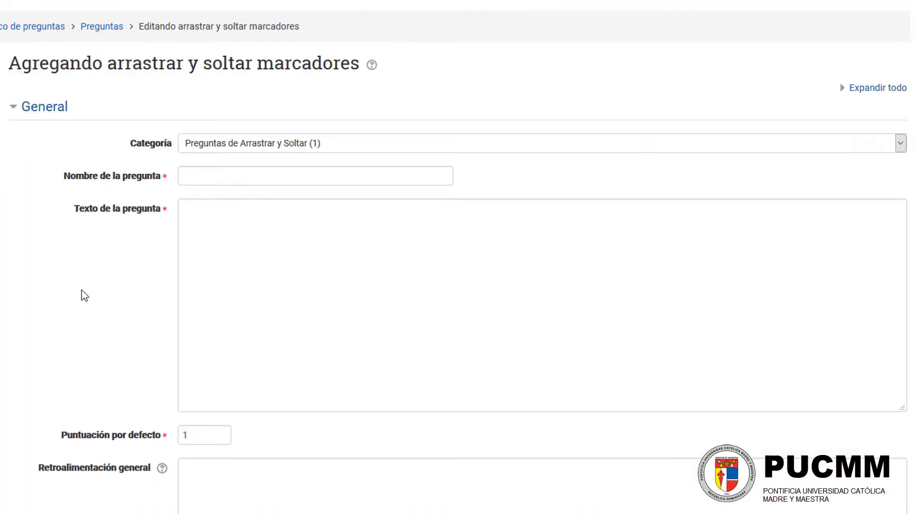
- Name the question "Huesos del cuerpo" and set its text to "Identifique los principales huesos del cuerpo."
{"action": "scroll", "coordinate": [109, 286], "scroll_direction": "down", "scroll_amount": 1}
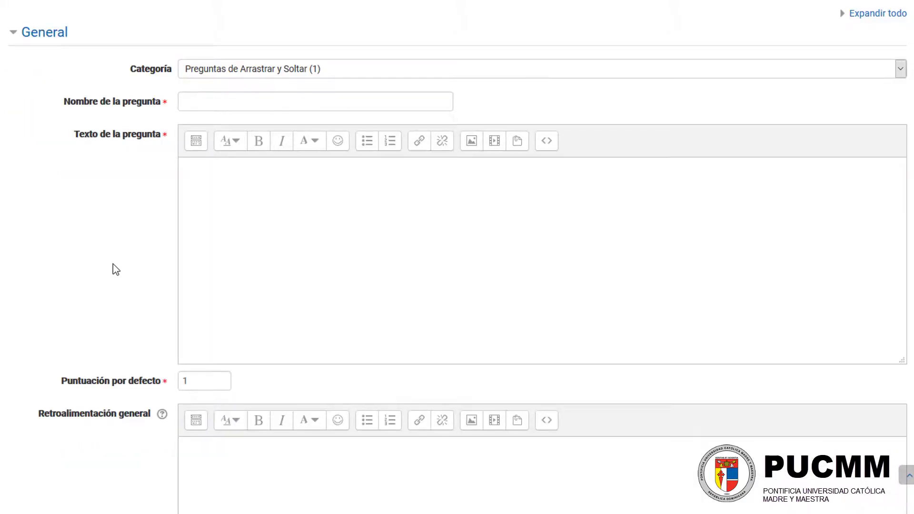
{"action": "scroll", "coordinate": [135, 195], "scroll_direction": "down", "scroll_amount": 1}
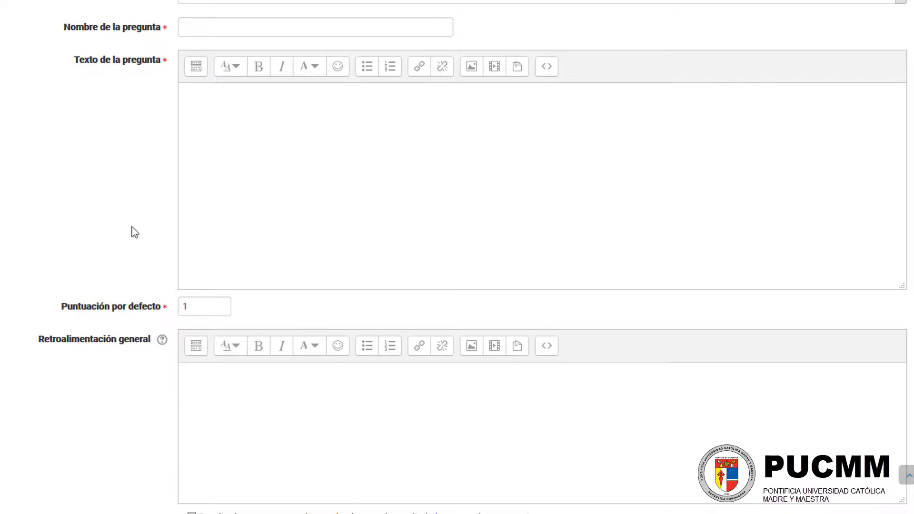
{"action": "left_click", "coordinate": [203, 29]}
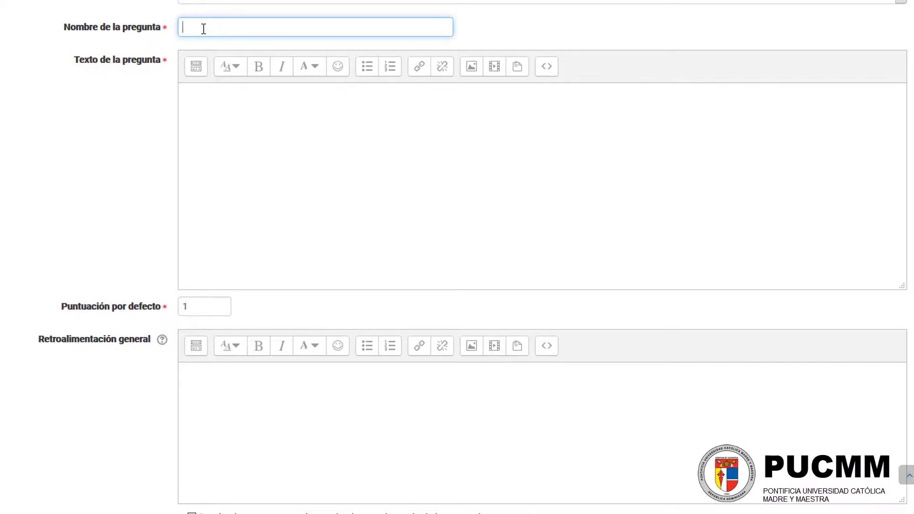
{"action": "type", "text": "Huesos del cuerpo"}
{"action": "left_click", "coordinate": [347, 183]}
{"action": "type", "text": "Identifique los principales huesos del cuerpo."}
- Upload "Cuerpo Humano para Huesos - en blanco 2.png" from the computer as the question's background image
{"action": "scroll", "coordinate": [112, 122], "scroll_direction": "down", "scroll_amount": 10}
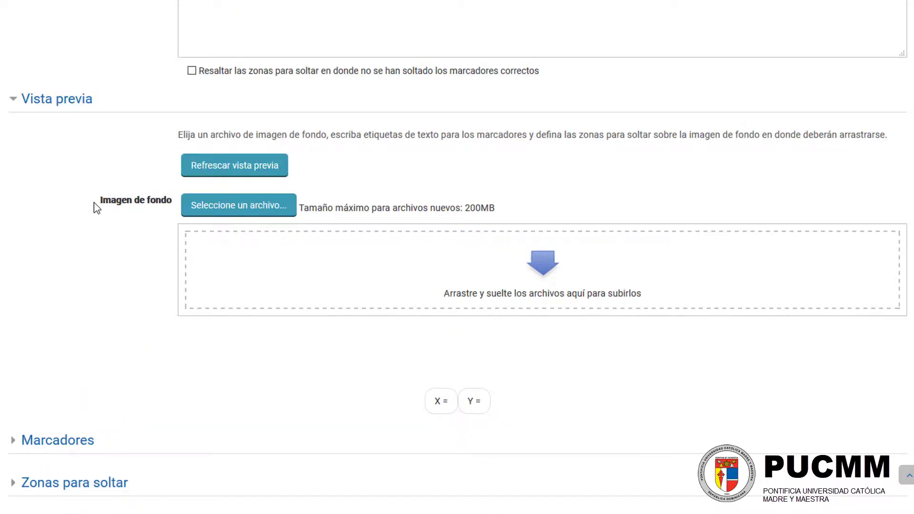
{"action": "left_click_drag", "start_coordinate": [97, 204], "coordinate": [163, 203]}
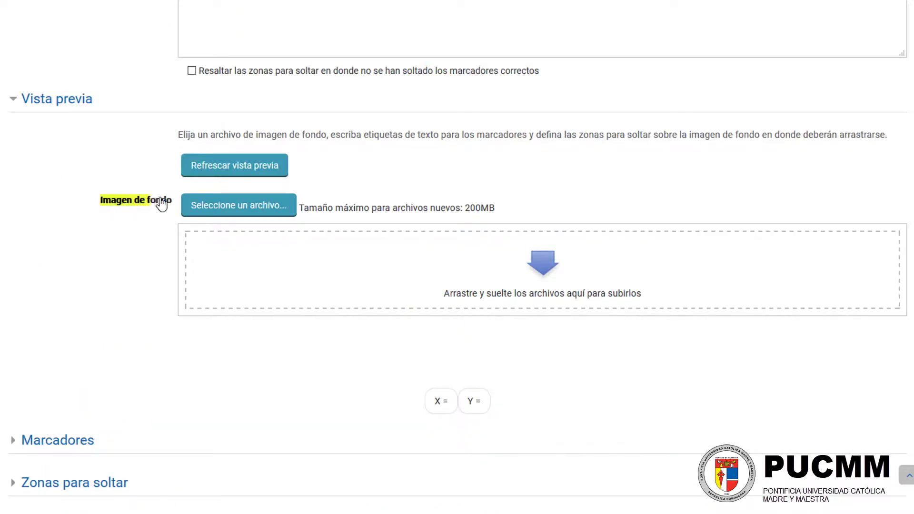
{"action": "left_click", "coordinate": [237, 208]}
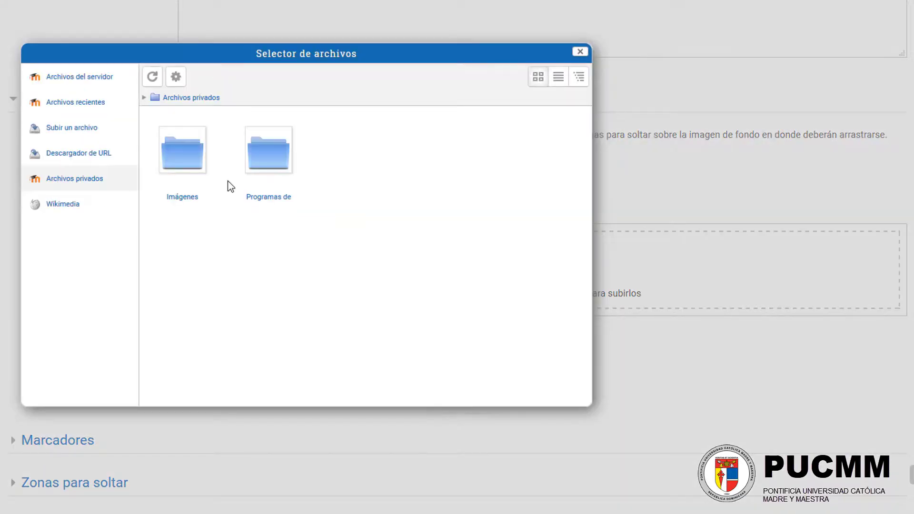
{"action": "left_click", "coordinate": [67, 133]}
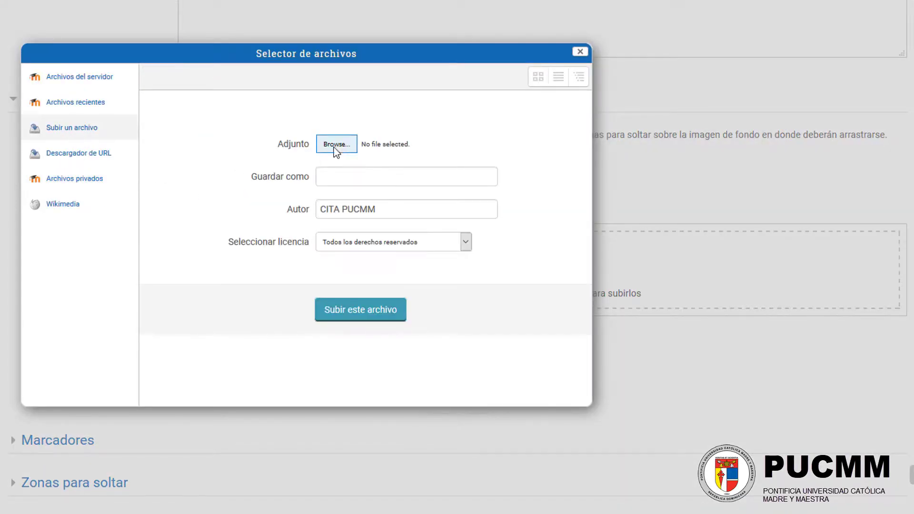
{"action": "left_click", "coordinate": [339, 146]}
{"action": "double_click", "coordinate": [400, 141]}
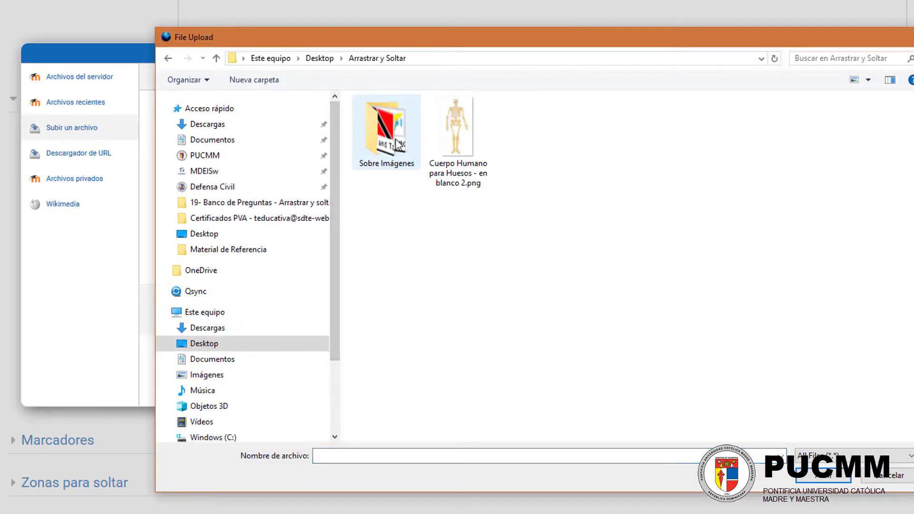
{"action": "left_click", "coordinate": [459, 138]}
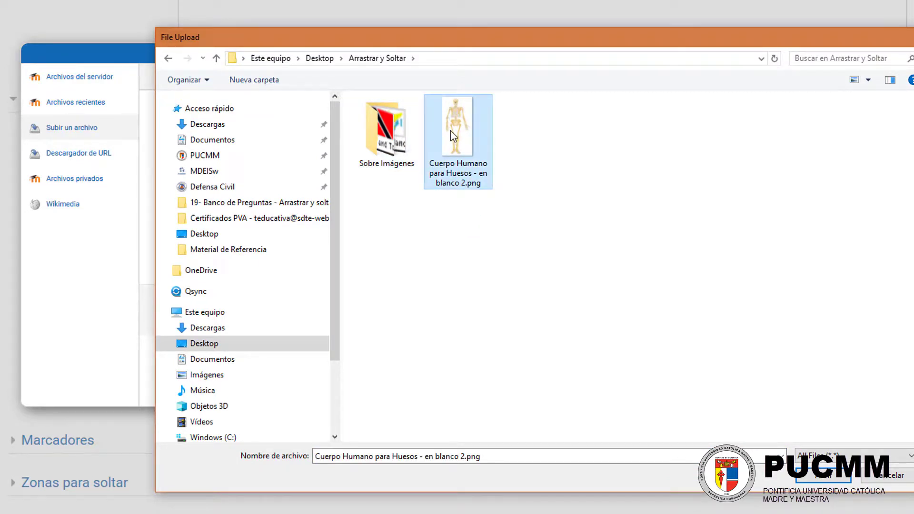
{"action": "double_click", "coordinate": [451, 132]}
{"action": "left_click", "coordinate": [374, 313]}
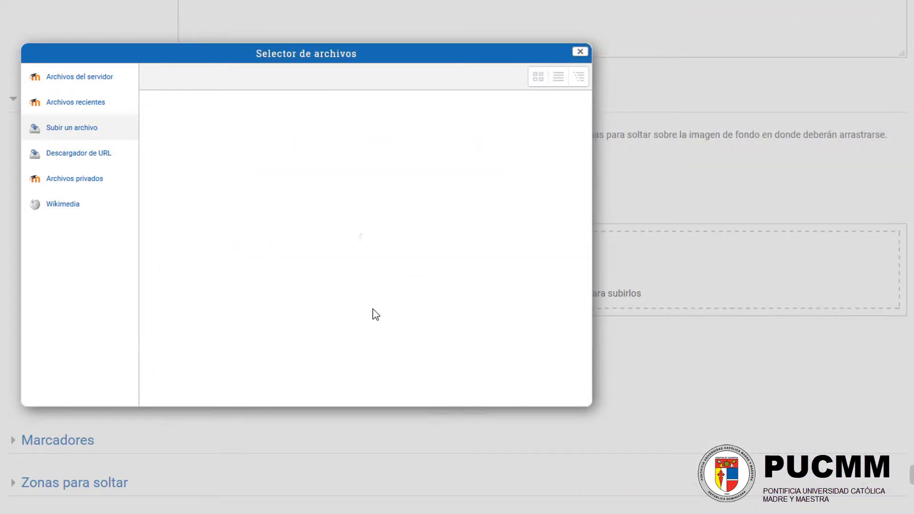
- Define marker 1 as "Cráneo" with its number of uses set to 1
{"action": "scroll", "coordinate": [371, 311], "scroll_direction": "down", "scroll_amount": 3}
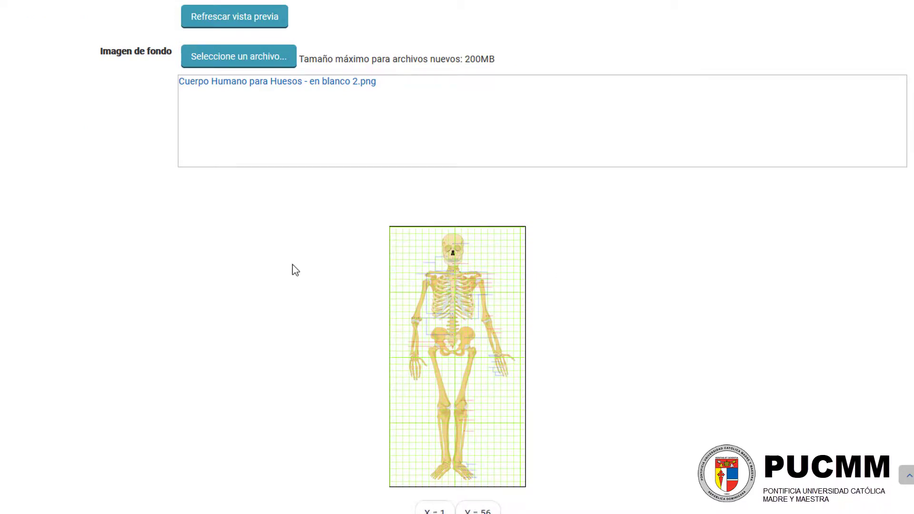
{"action": "scroll", "coordinate": [292, 264], "scroll_direction": "down", "scroll_amount": 2}
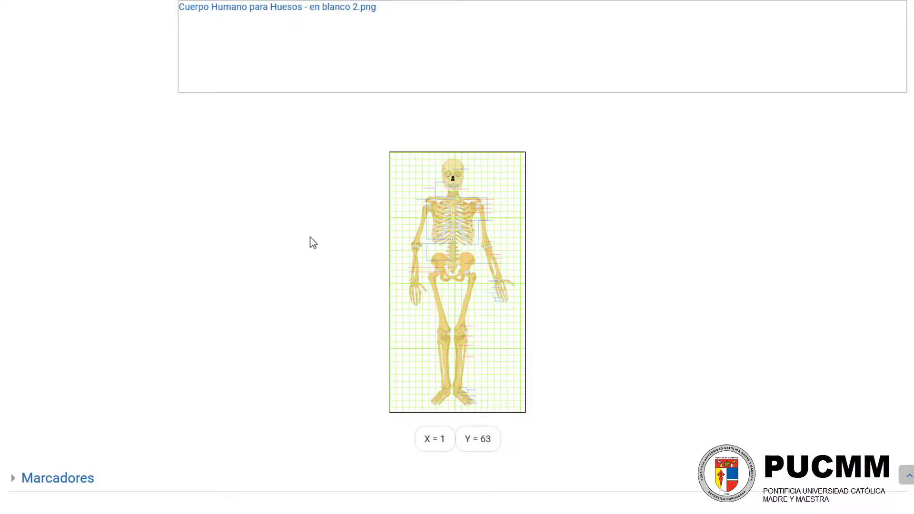
{"action": "scroll", "coordinate": [306, 209], "scroll_direction": "down", "scroll_amount": 2}
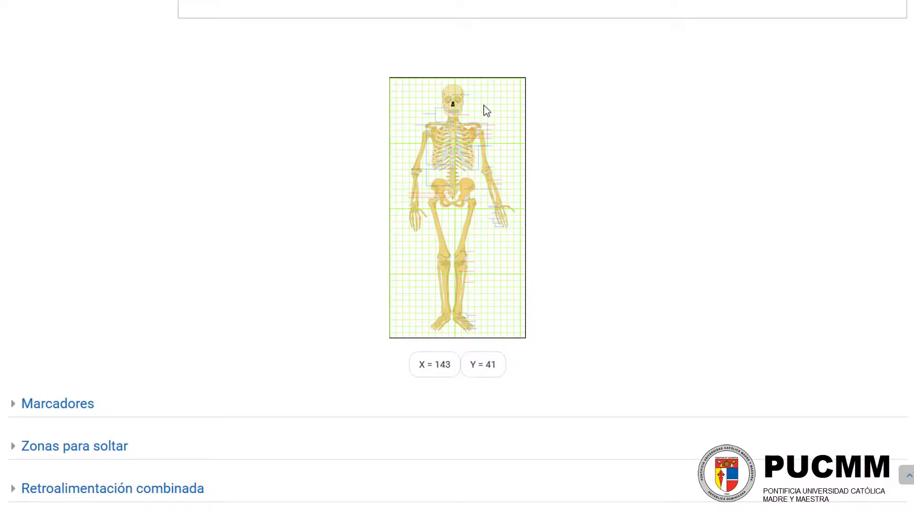
{"action": "left_click", "coordinate": [58, 404]}
{"action": "scroll", "coordinate": [142, 353], "scroll_direction": "down", "scroll_amount": 3}
{"action": "left_click", "coordinate": [224, 332]}
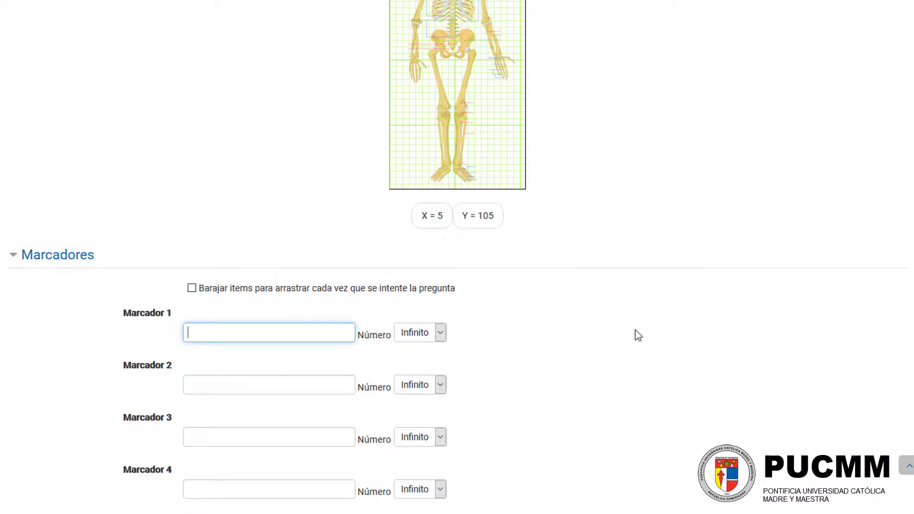
{"action": "type", "text": "Cráneo"}
{"action": "left_click", "coordinate": [441, 337]}
{"action": "left_click", "coordinate": [422, 362]}
{"action": "left_click", "coordinate": [423, 341]}
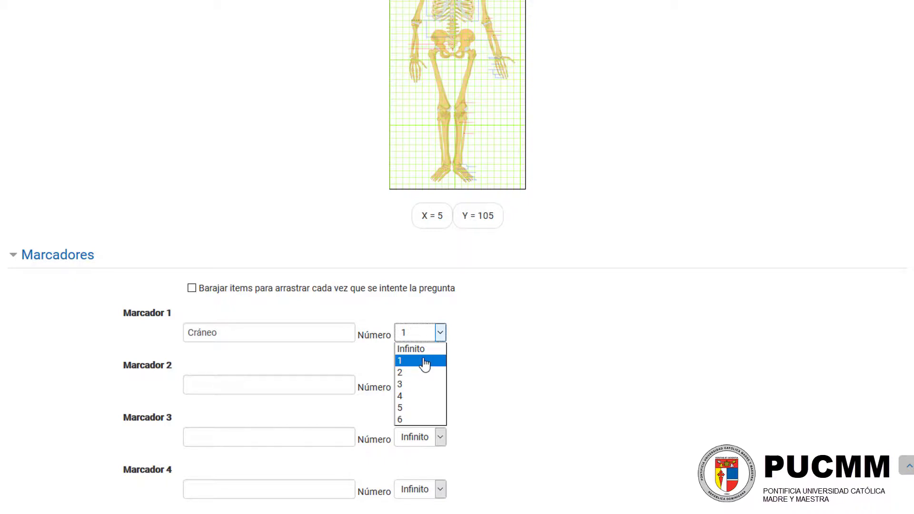
{"action": "double_click", "coordinate": [259, 328]}
{"action": "left_click", "coordinate": [259, 333]}
- Define marker 2 as "Fémur" and marker 3 as "Costillas", each with its number of uses set to 1
{"action": "left_click", "coordinate": [219, 377]}
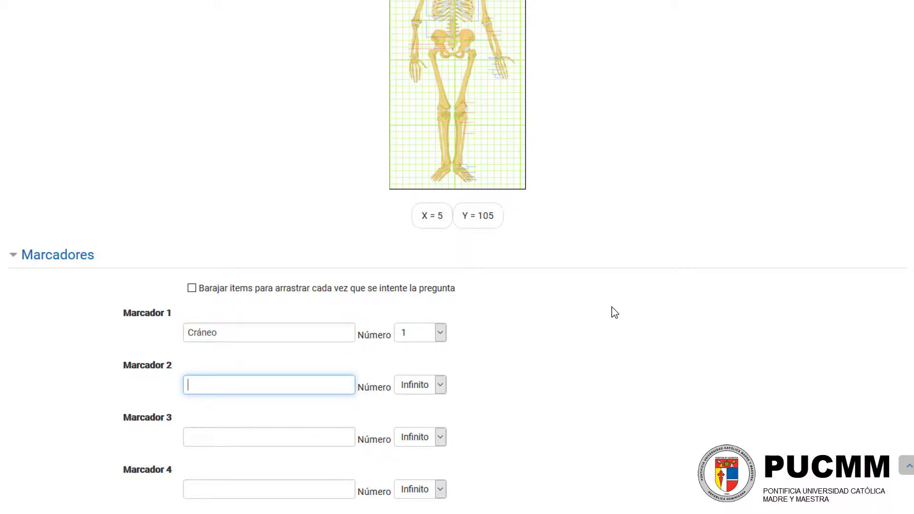
{"action": "type", "text": "Fémur"}
{"action": "key", "text": "Tab"}
{"action": "key", "text": "1"}
{"action": "left_click", "coordinate": [258, 435]}
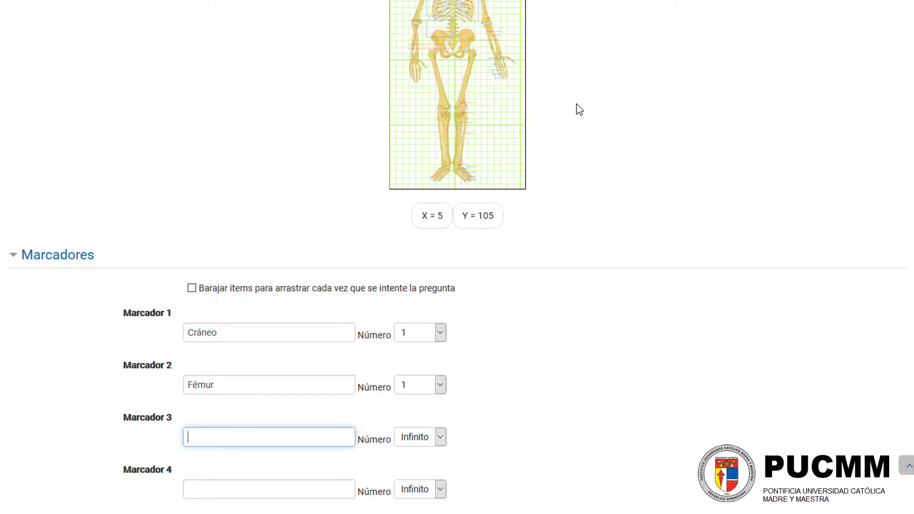
{"action": "type", "text": "Costillas"}
{"action": "key", "text": "Tab"}
{"action": "key", "text": "1"}
{"action": "left_click", "coordinate": [582, 388]}
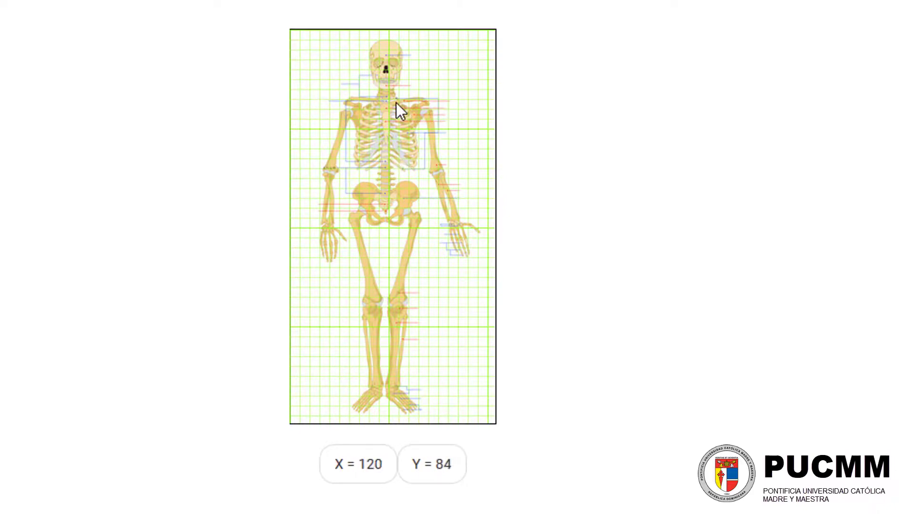
- Expand the drop zone settings of the question and bring the shape, coordinates and marker options into view
{"action": "scroll", "coordinate": [362, 229], "scroll_direction": "down", "scroll_amount": 10}
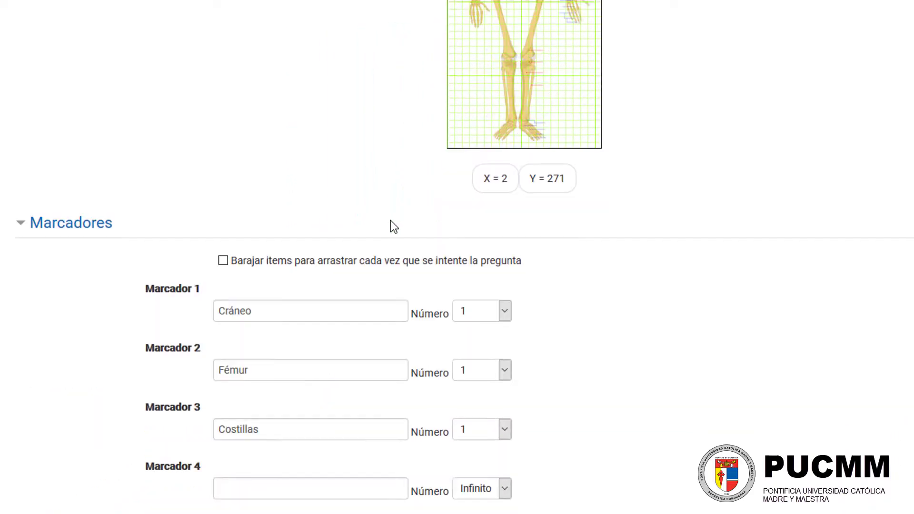
{"action": "left_click", "coordinate": [108, 272]}
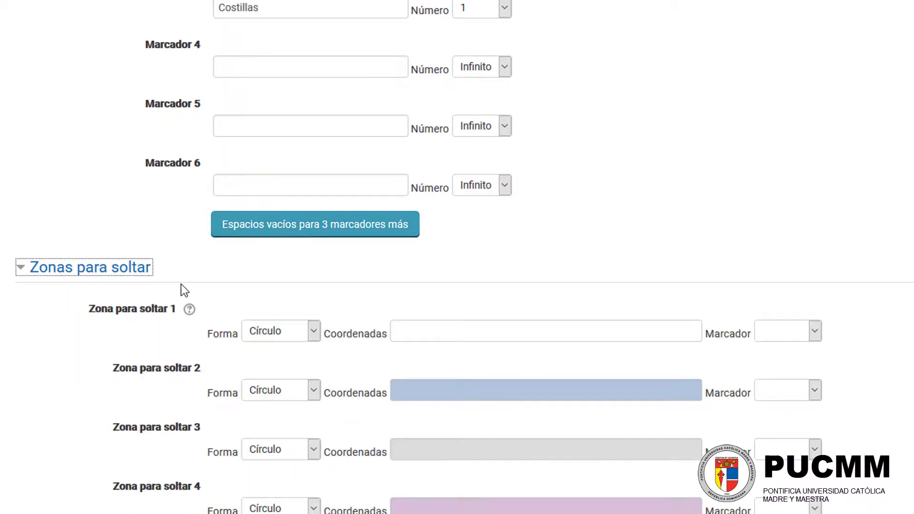
{"action": "scroll", "coordinate": [176, 300], "scroll_direction": "down", "scroll_amount": 2}
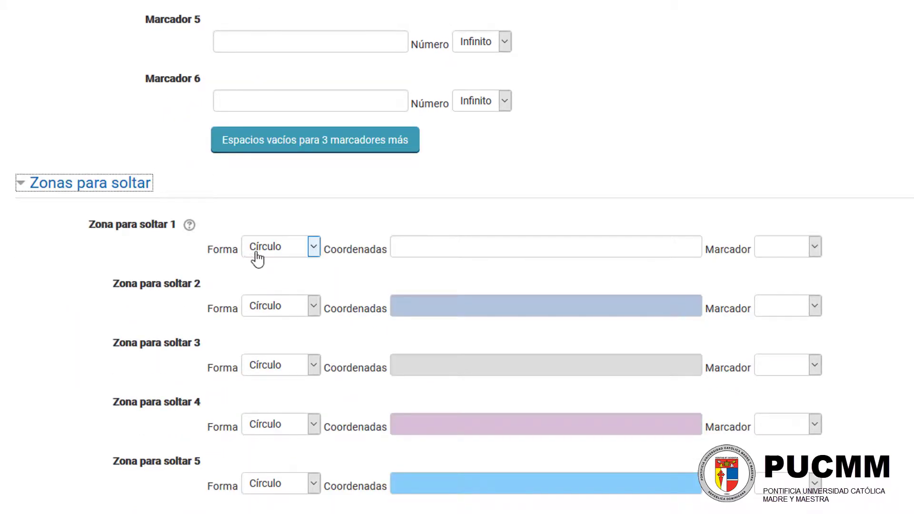
- Review the labels of the three markers, Cráneo, Fémur and Costillas, alongside the skeleton background image
{"action": "scroll", "coordinate": [192, 251], "scroll_direction": "up", "scroll_amount": 15}
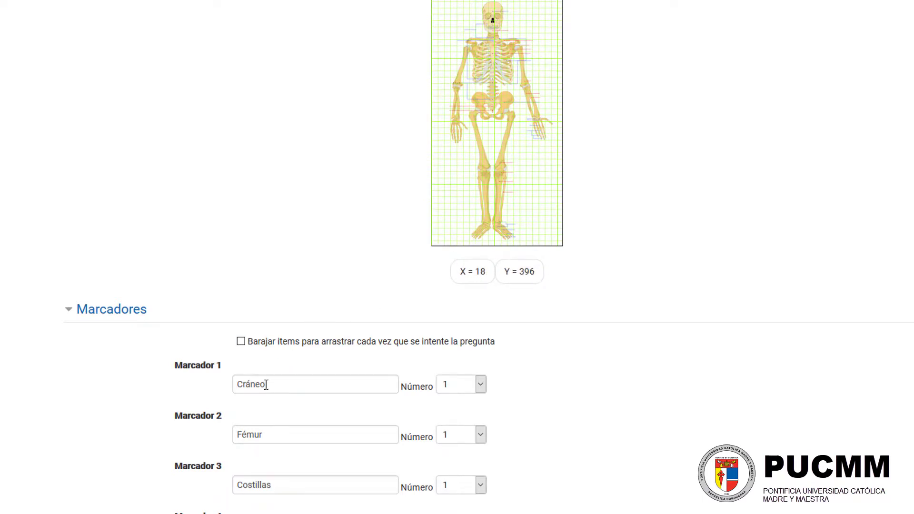
{"action": "left_click_drag", "start_coordinate": [311, 385], "coordinate": [203, 384]}
{"action": "left_click_drag", "start_coordinate": [292, 441], "coordinate": [218, 432]}
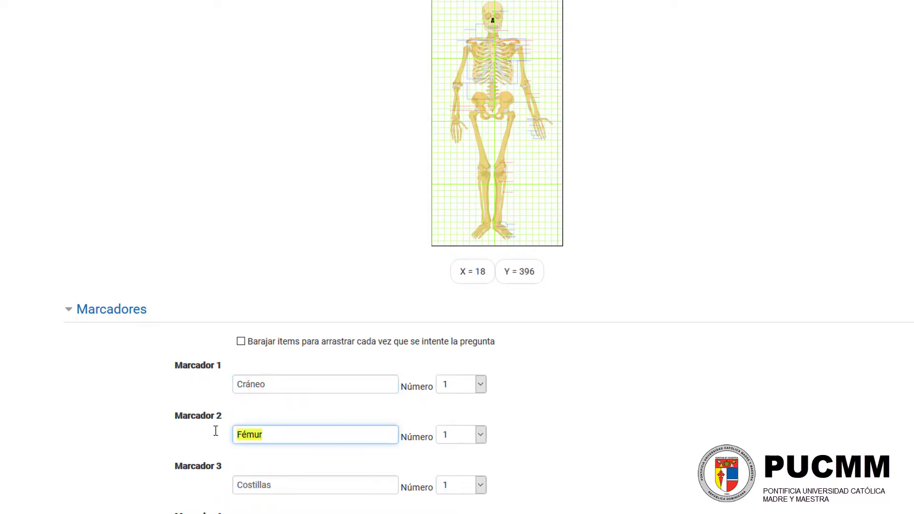
{"action": "left_click_drag", "start_coordinate": [252, 485], "coordinate": [279, 484]}
{"action": "left_click", "coordinate": [279, 485]}
{"action": "left_click", "coordinate": [285, 385]}
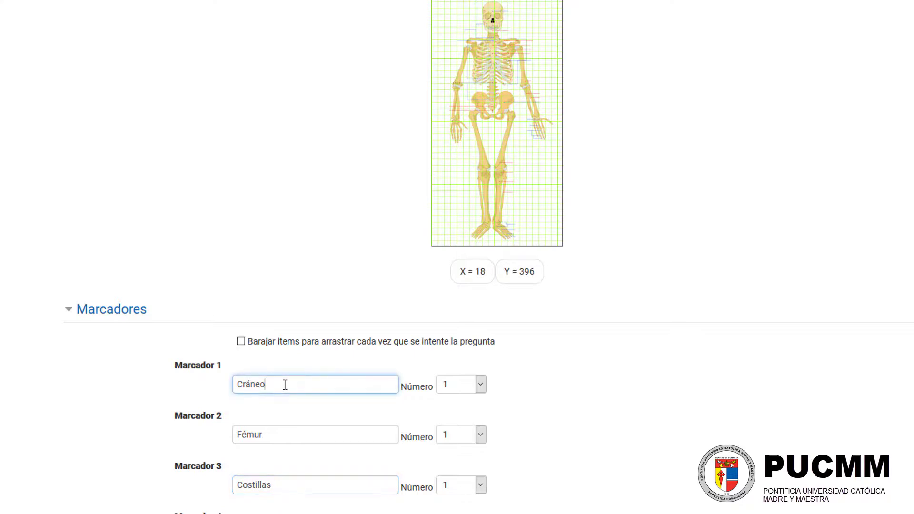
{"action": "left_click_drag", "start_coordinate": [284, 385], "coordinate": [235, 385]}
{"action": "left_click", "coordinate": [280, 385]}
{"action": "double_click", "coordinate": [297, 385]}
{"action": "left_click", "coordinate": [298, 385]}
- Enter 120,16 as the coordinates of drop zone 1, keeping its shape as Círculo
{"action": "scroll", "coordinate": [305, 292], "scroll_direction": "down", "scroll_amount": 10}
{"action": "left_click", "coordinate": [408, 255]}
{"action": "type", "text": "120"}
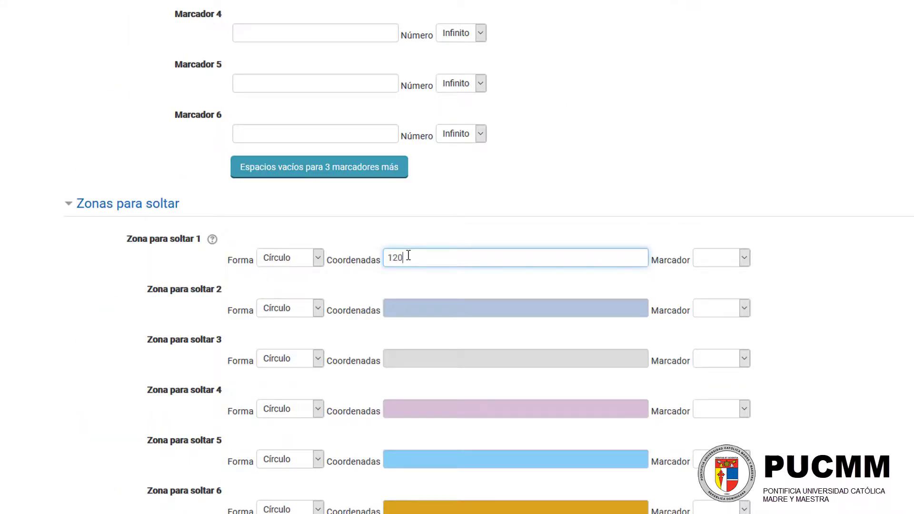
{"action": "type", "text": ",16"}
{"action": "left_click", "coordinate": [293, 258]}
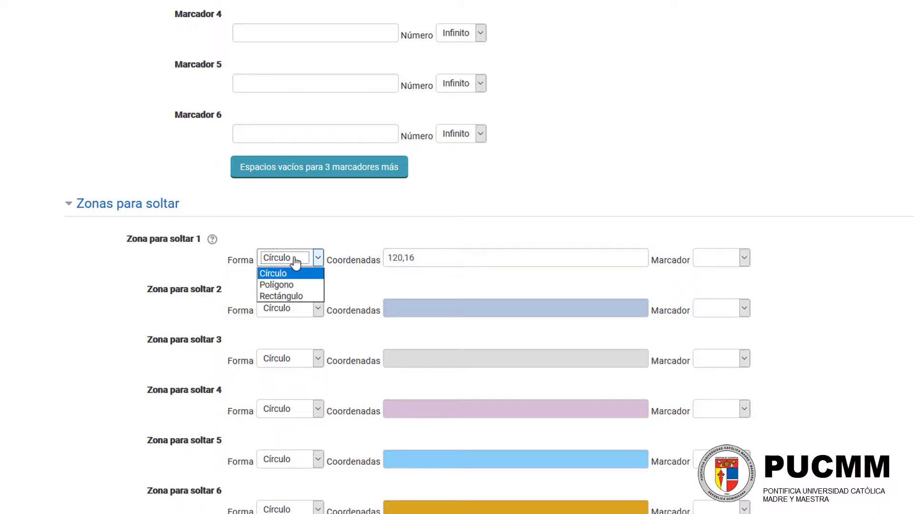
{"action": "left_click", "coordinate": [295, 262]}
- Check the skull's position on the background image and set drop zone 1's shape to Rectángulo
{"action": "scroll", "coordinate": [313, 253], "scroll_direction": "up", "scroll_amount": 12}
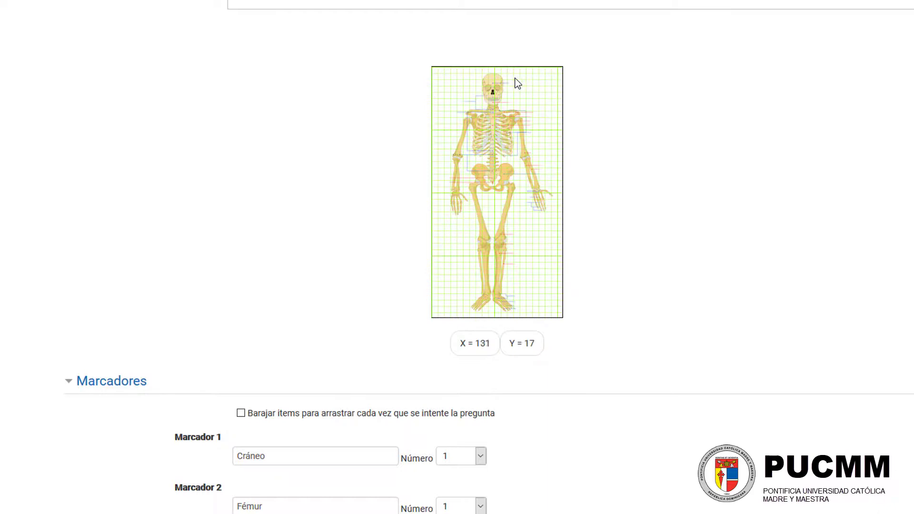
{"action": "scroll", "coordinate": [350, 250], "scroll_direction": "down", "scroll_amount": 5}
{"action": "scroll", "coordinate": [350, 250], "scroll_direction": "down", "scroll_amount": 10}
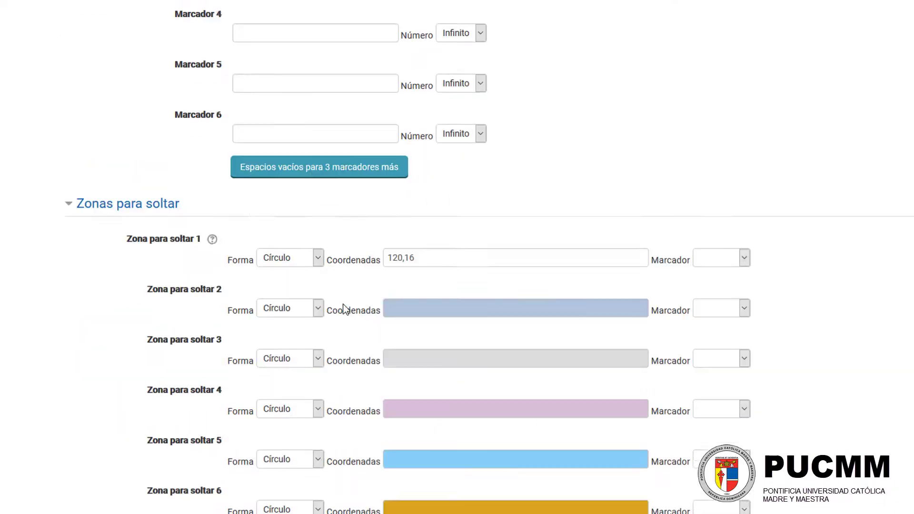
{"action": "left_click", "coordinate": [284, 187]}
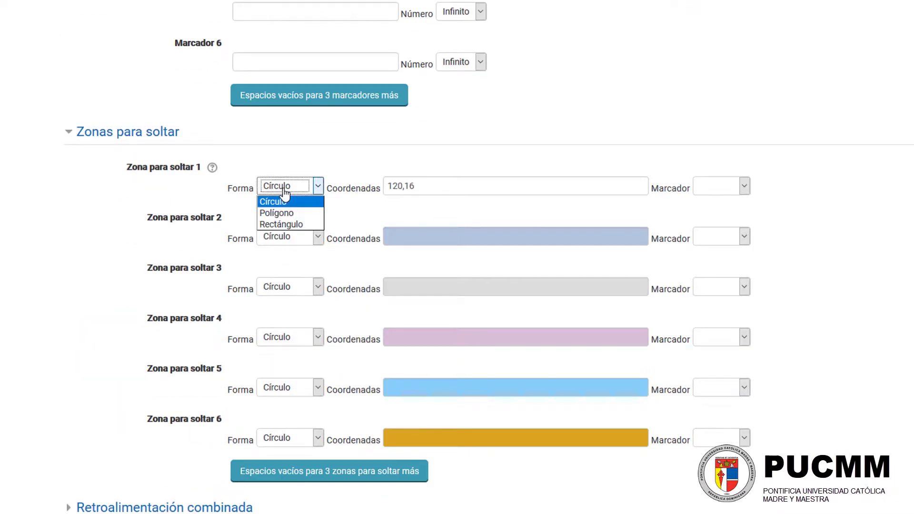
{"action": "left_click", "coordinate": [284, 224]}
- Open drop zone 1's coordinates for editing and check the grid position beside the skull on the background image
{"action": "left_click", "coordinate": [505, 187]}
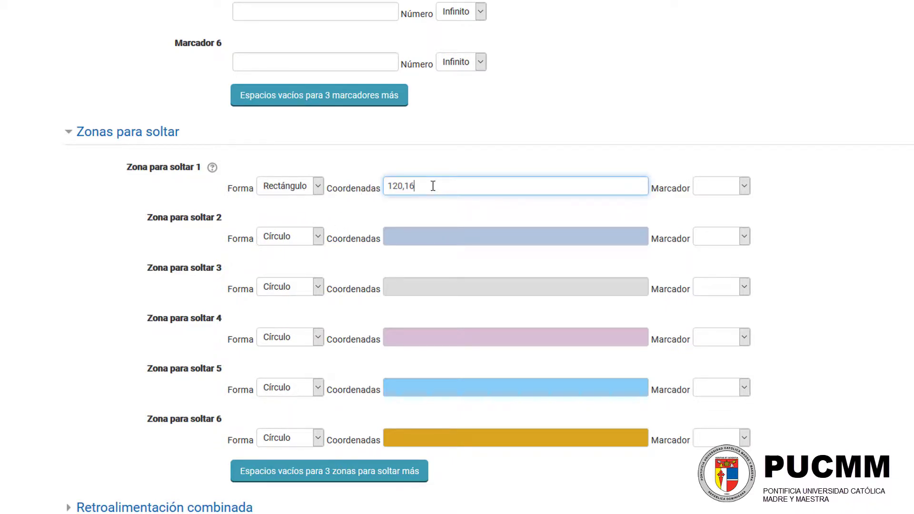
{"action": "scroll", "coordinate": [465, 176], "scroll_direction": "up", "scroll_amount": 10}
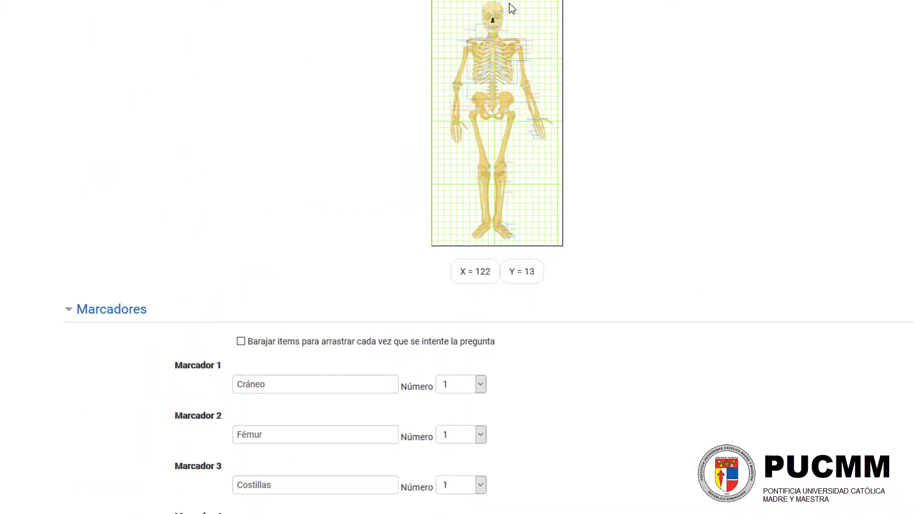
{"action": "scroll", "coordinate": [337, 221], "scroll_direction": "down", "scroll_amount": 13}
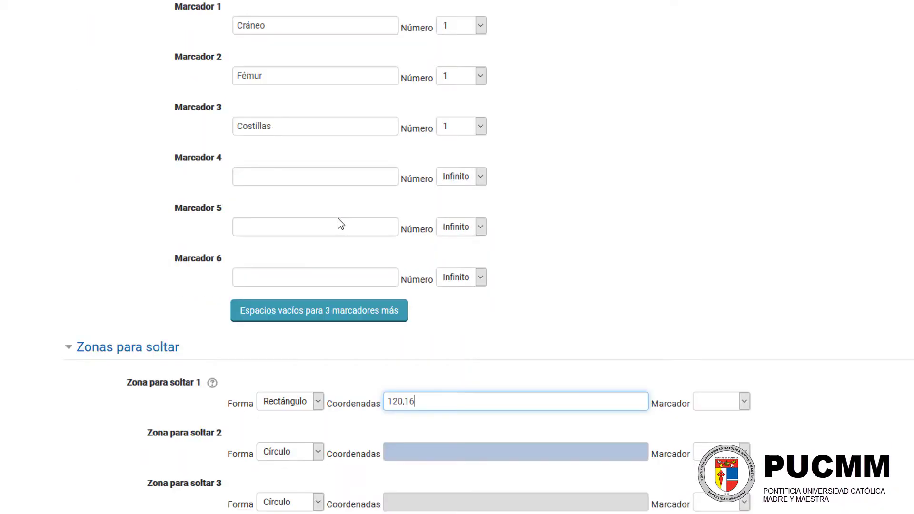